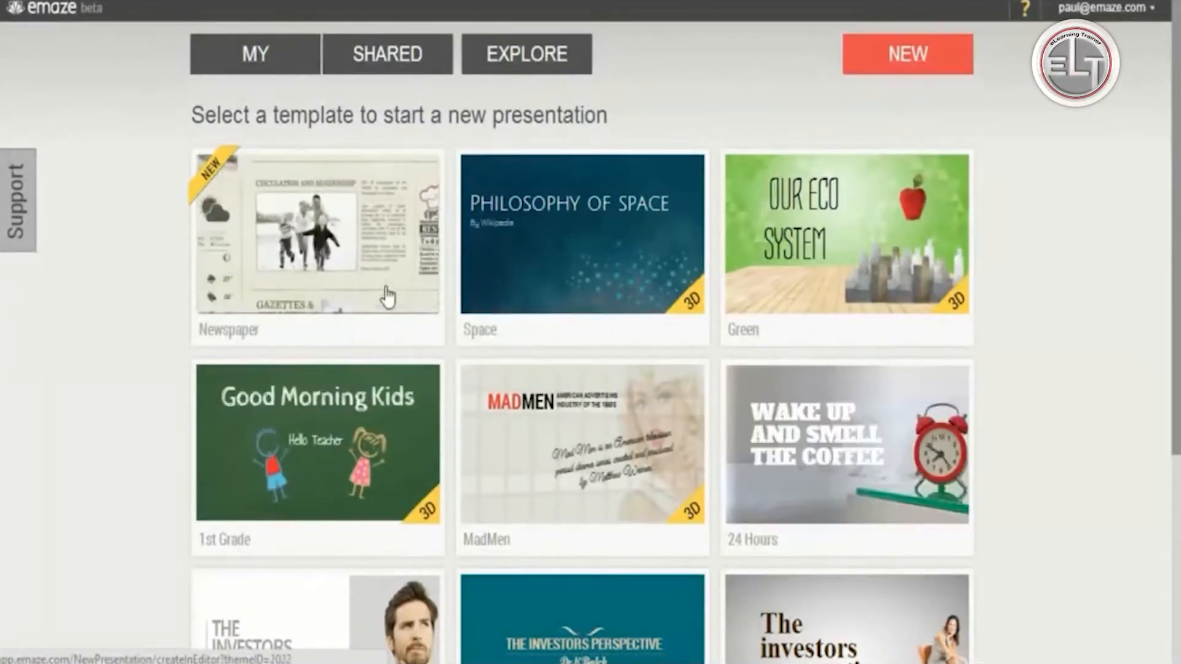
- Start a presentation from the Newspaper template and change the first slide's headline to "NO MORE WAR"
click(386, 297)
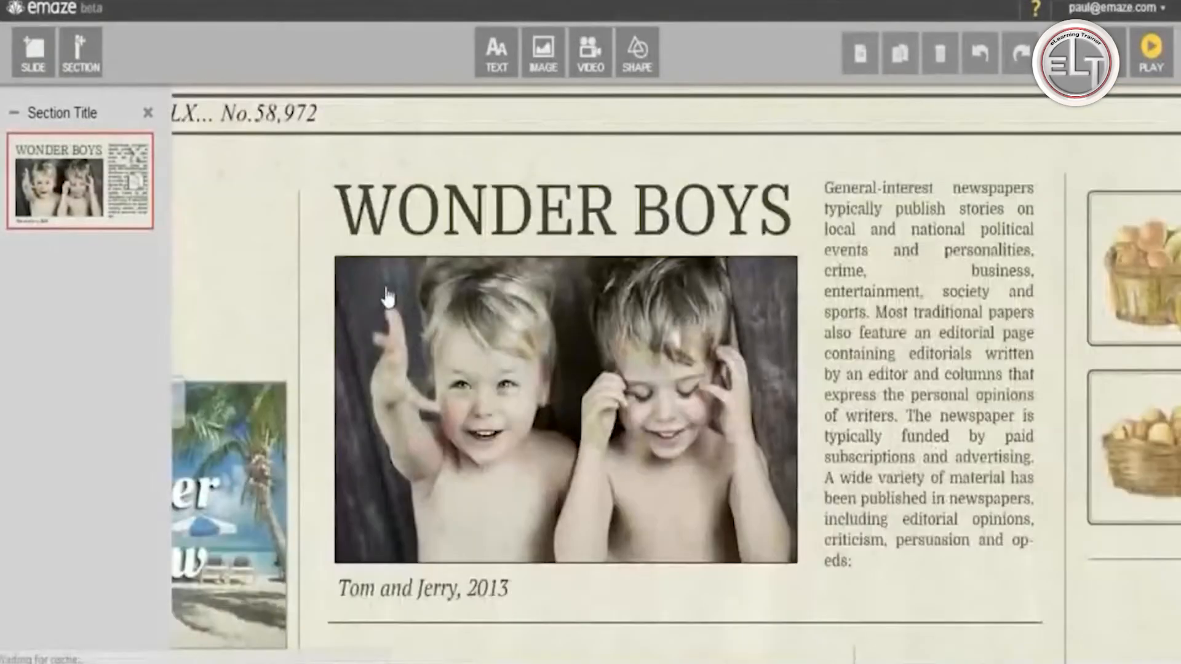
double_click(375, 224)
text(NO)
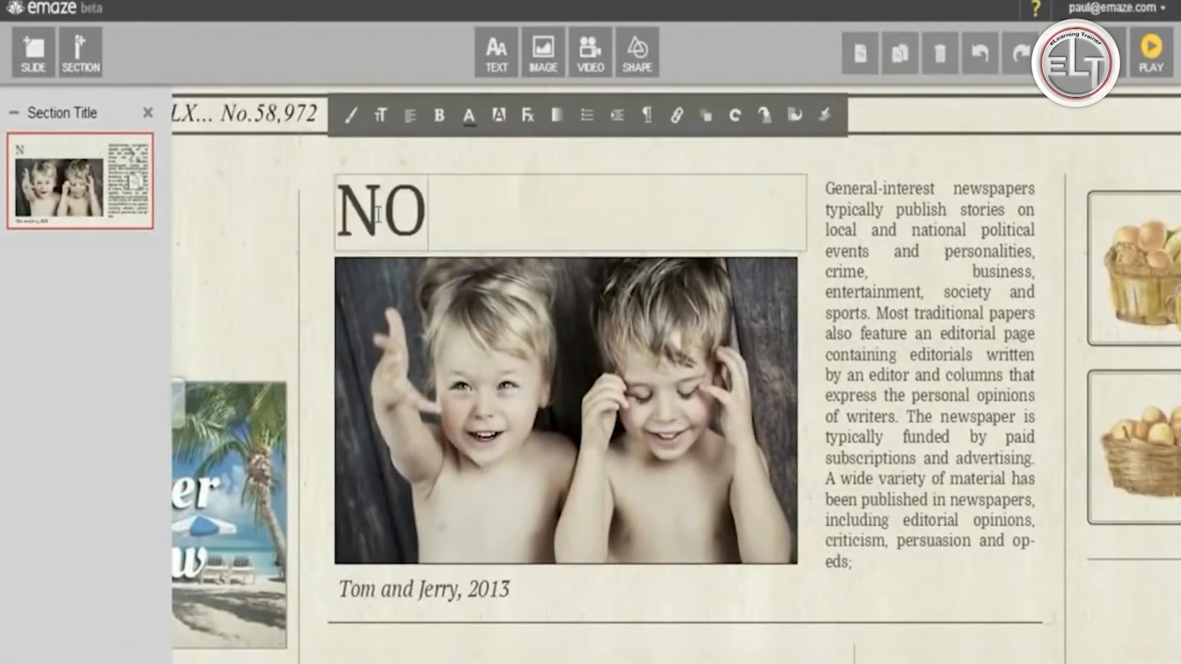
text( MORE WAR)
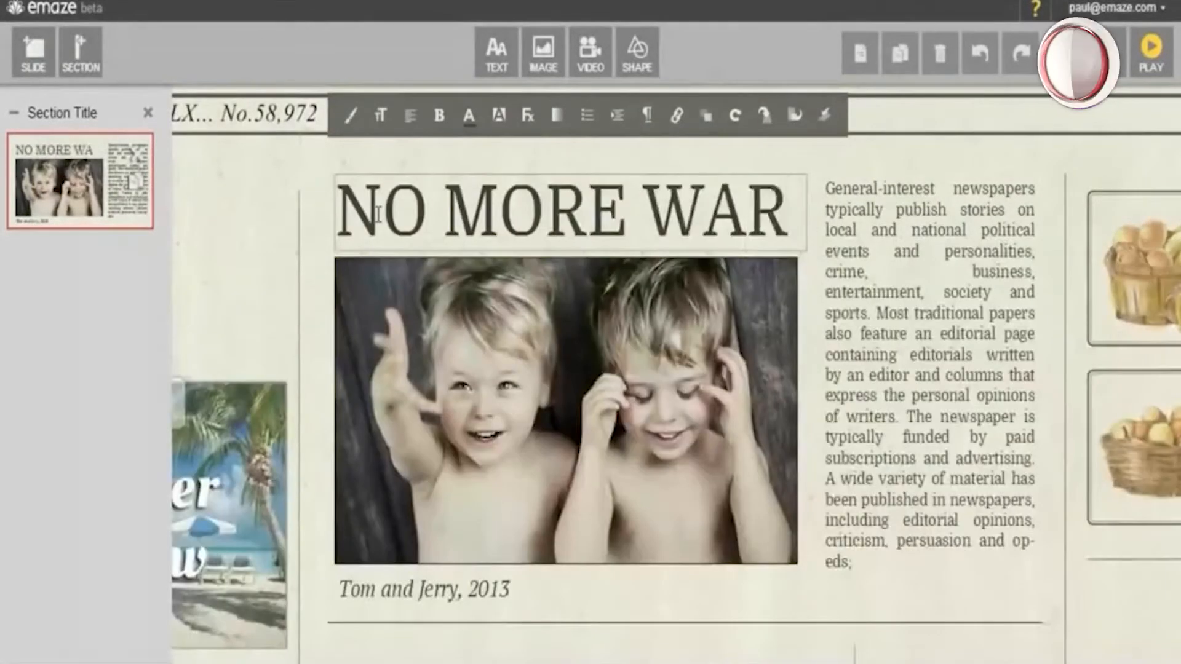
- Replace the article text with "The crisis in the Middle East is over. Peace has been established. Everybody are happy!"
click(864, 222)
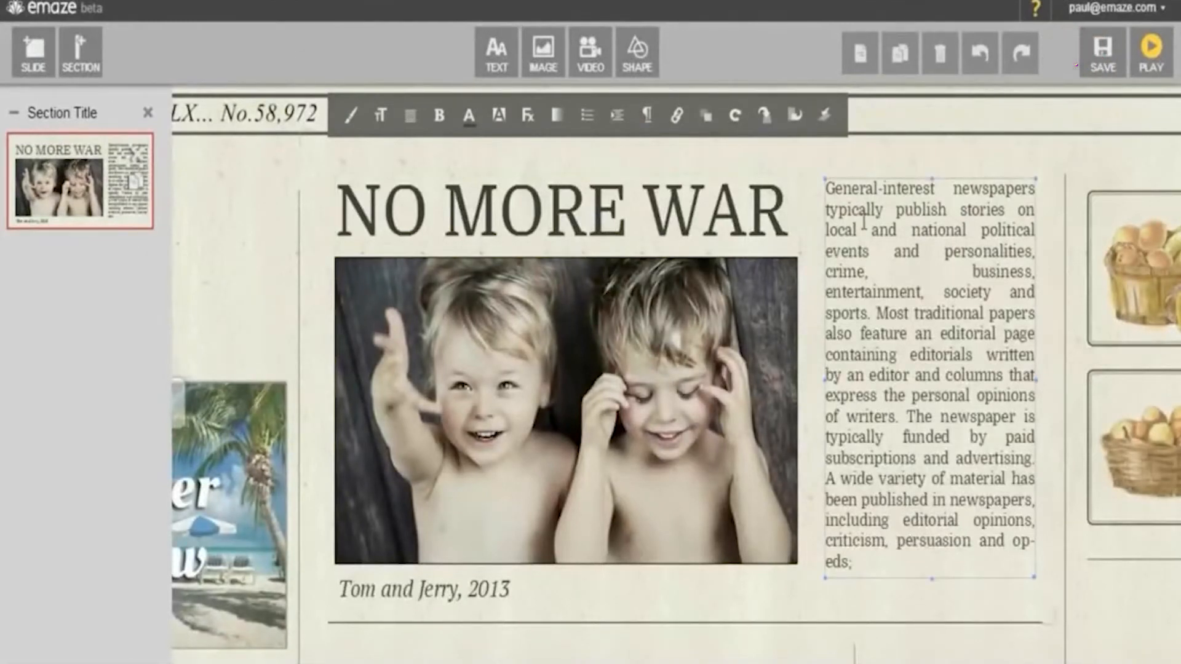
double_click(864, 222)
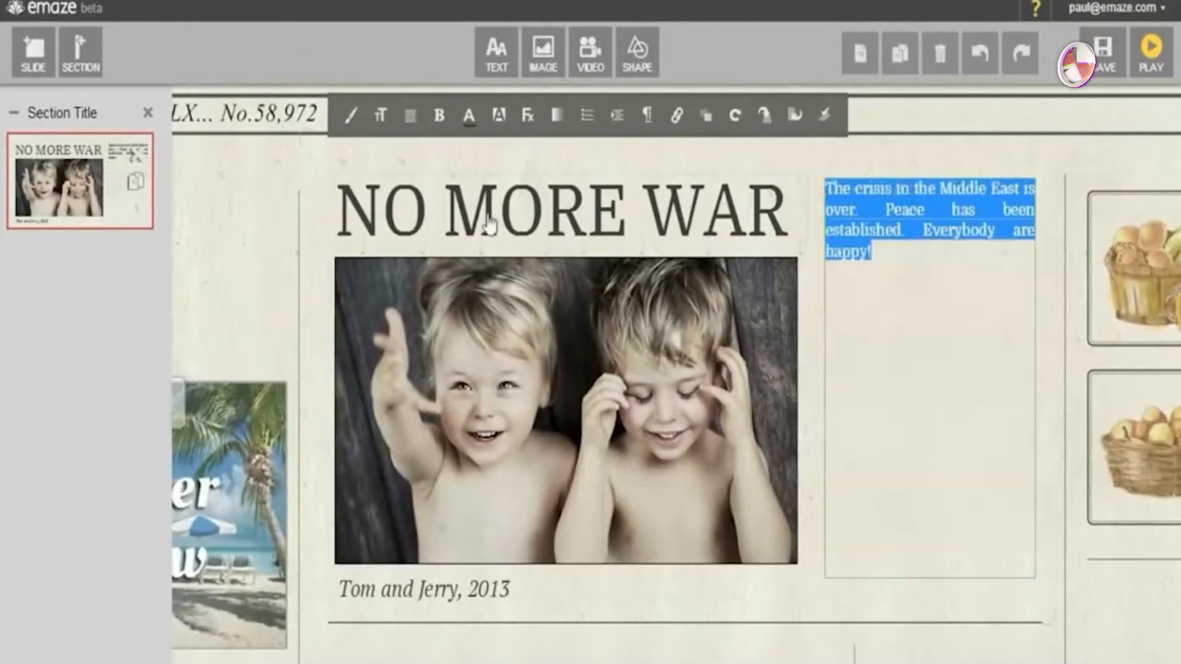
- Enlarge the article text so it fills the column beside the photo, and colour it black
click(380, 116)
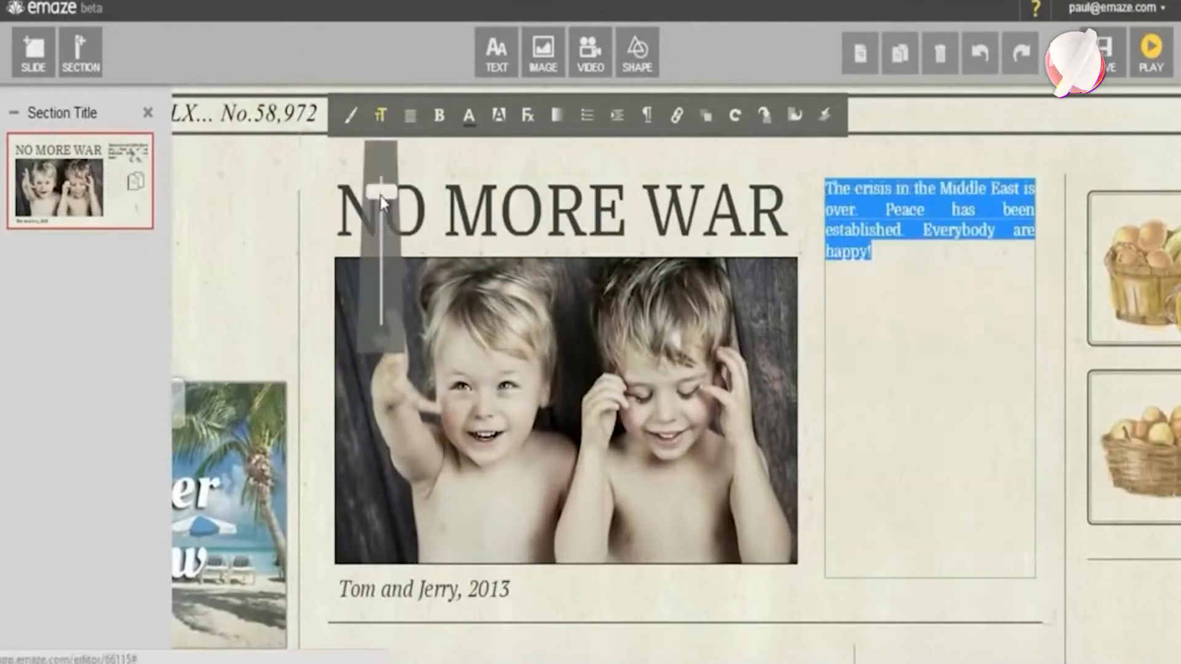
drag(381, 201, 382, 246)
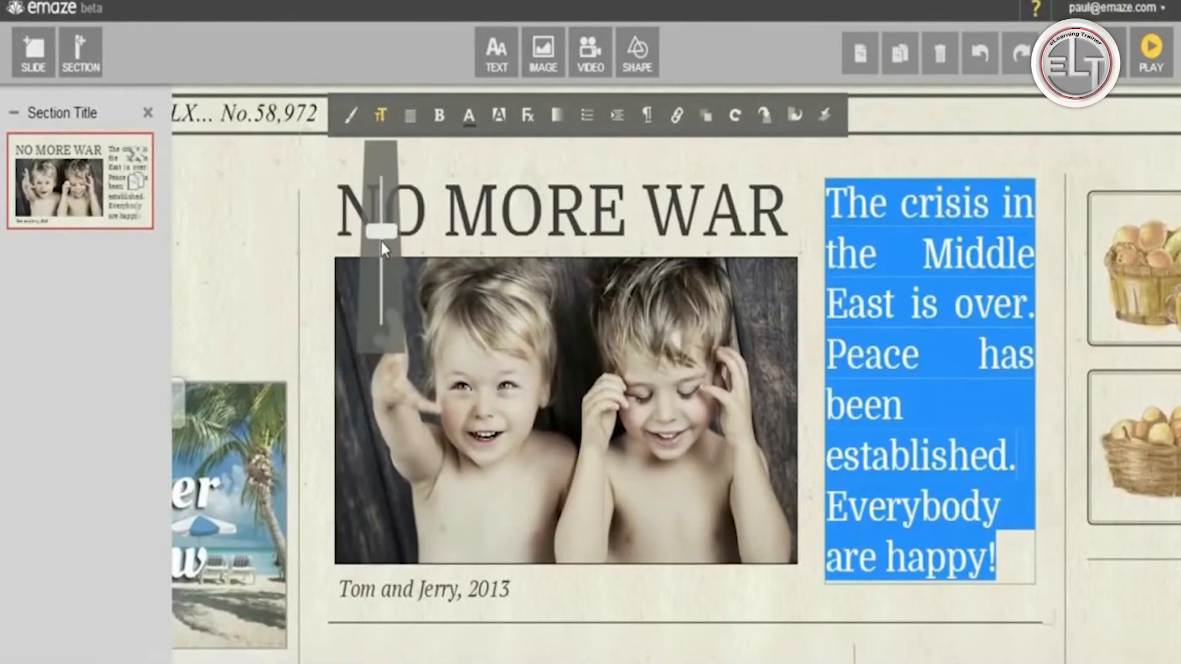
click(469, 116)
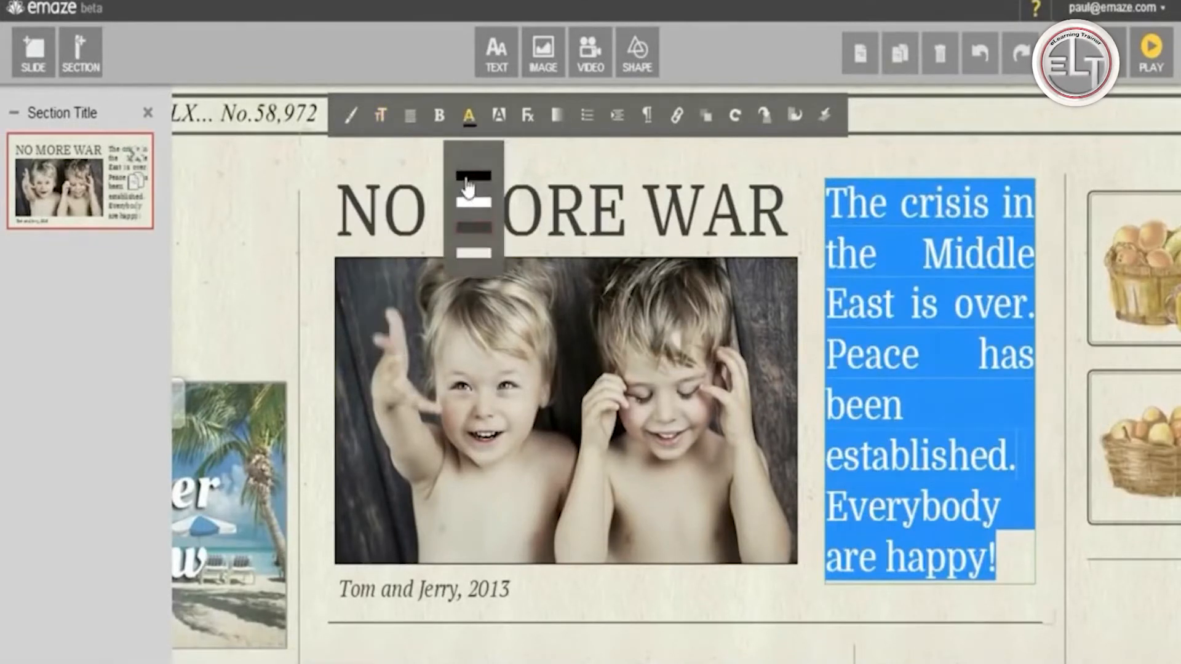
click(820, 172)
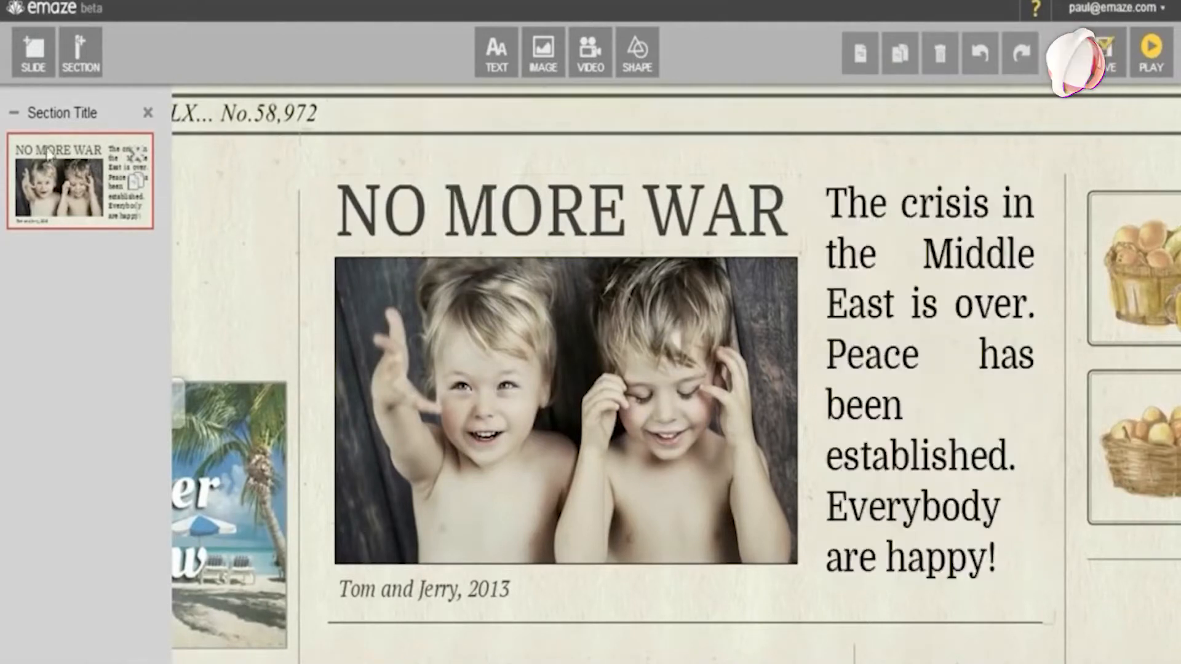
- Add a slide with the Gazettes & Builletions layout and replace its fishing photo with the peace-poster image
click(32, 68)
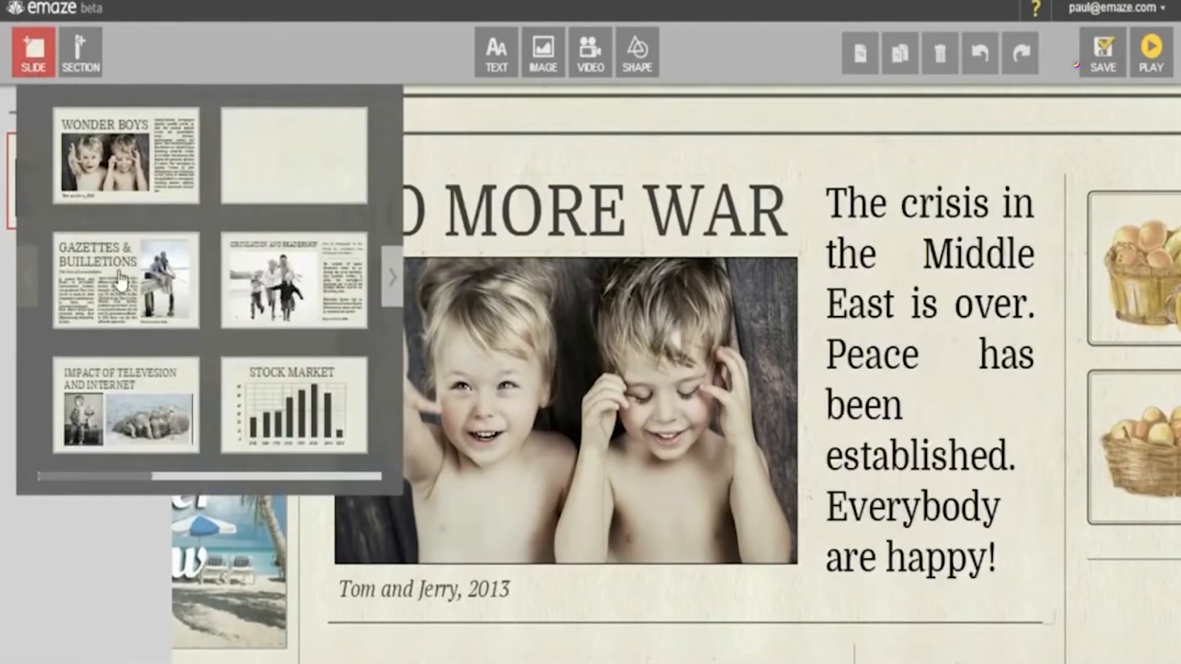
click(121, 280)
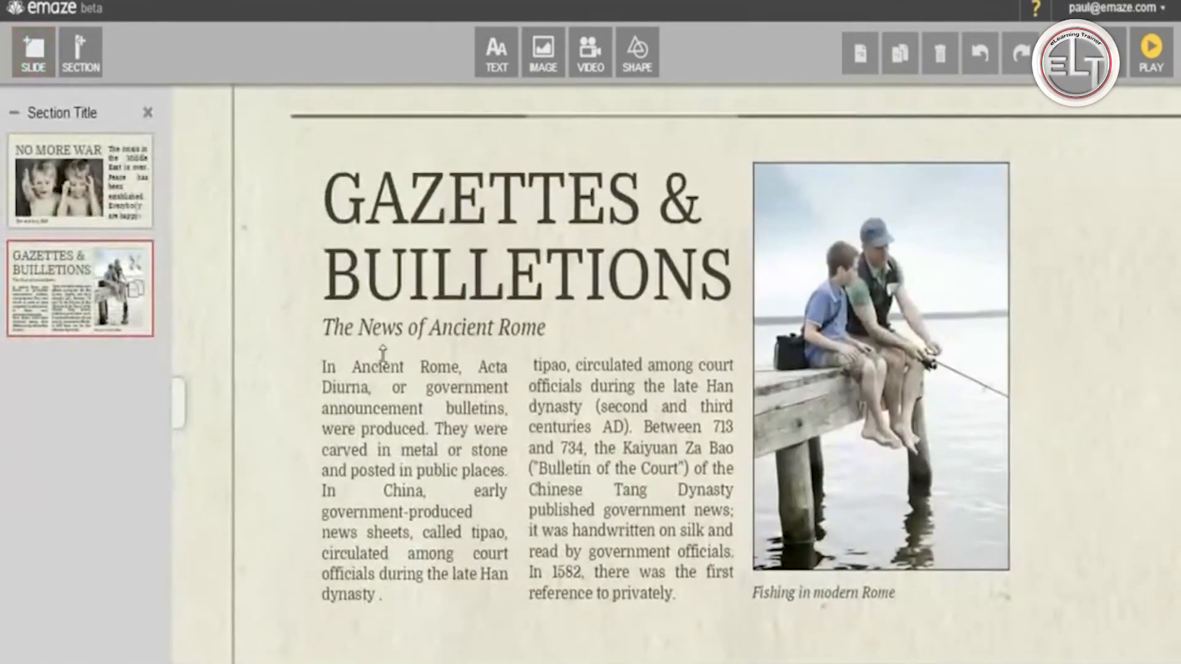
click(944, 427)
click(999, 562)
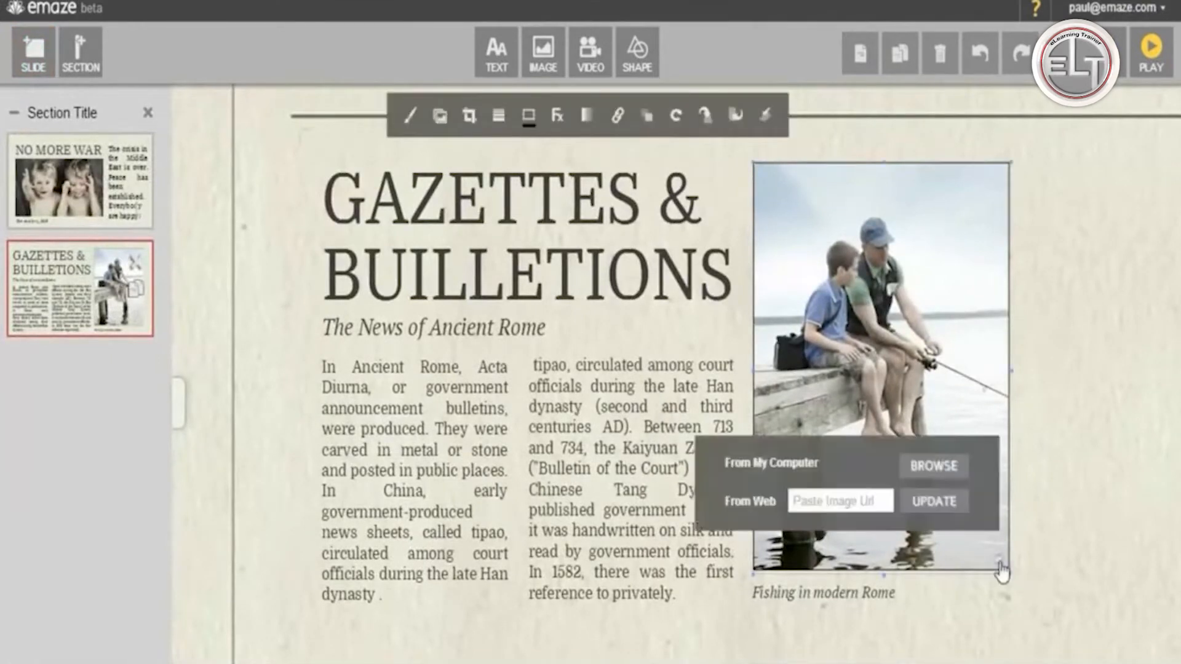
click(933, 468)
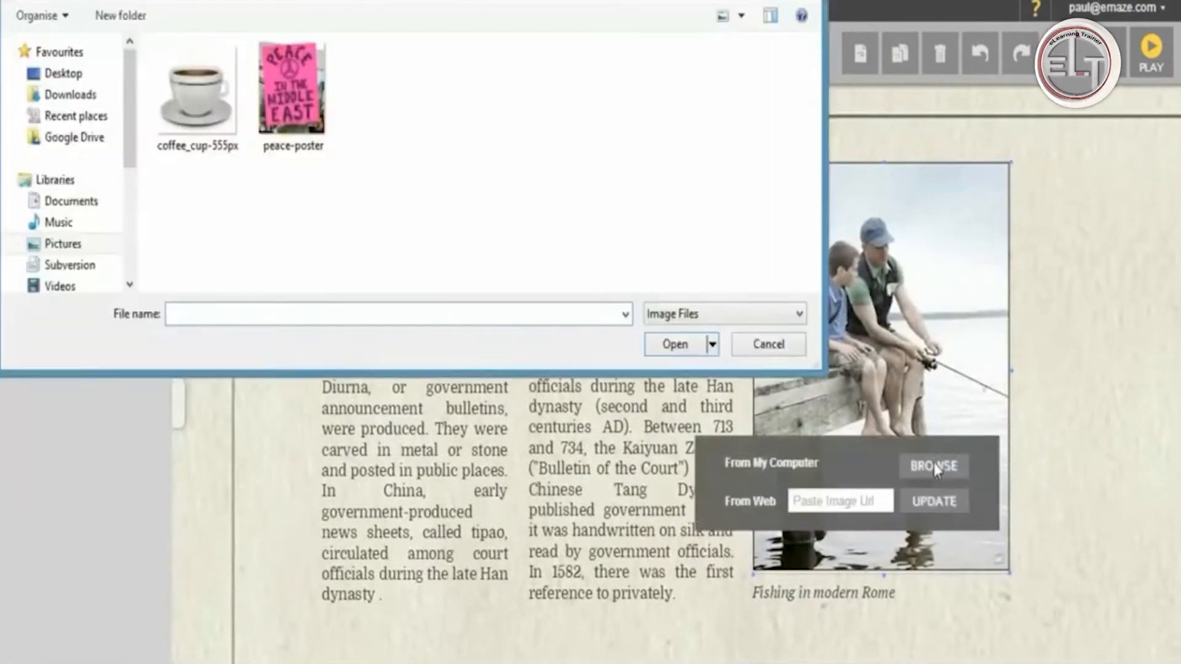
click(294, 107)
double_click(292, 99)
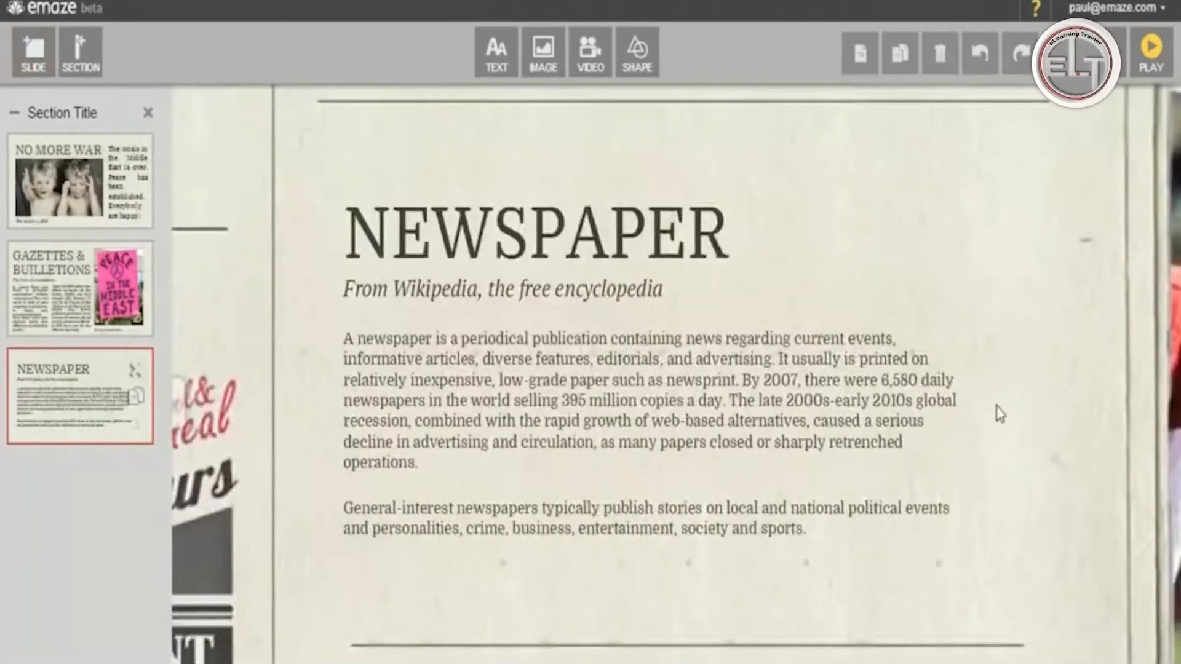
- Insert the peace-posters image on the Newspaper slide, placing it beside the article and enlarging it
click(542, 68)
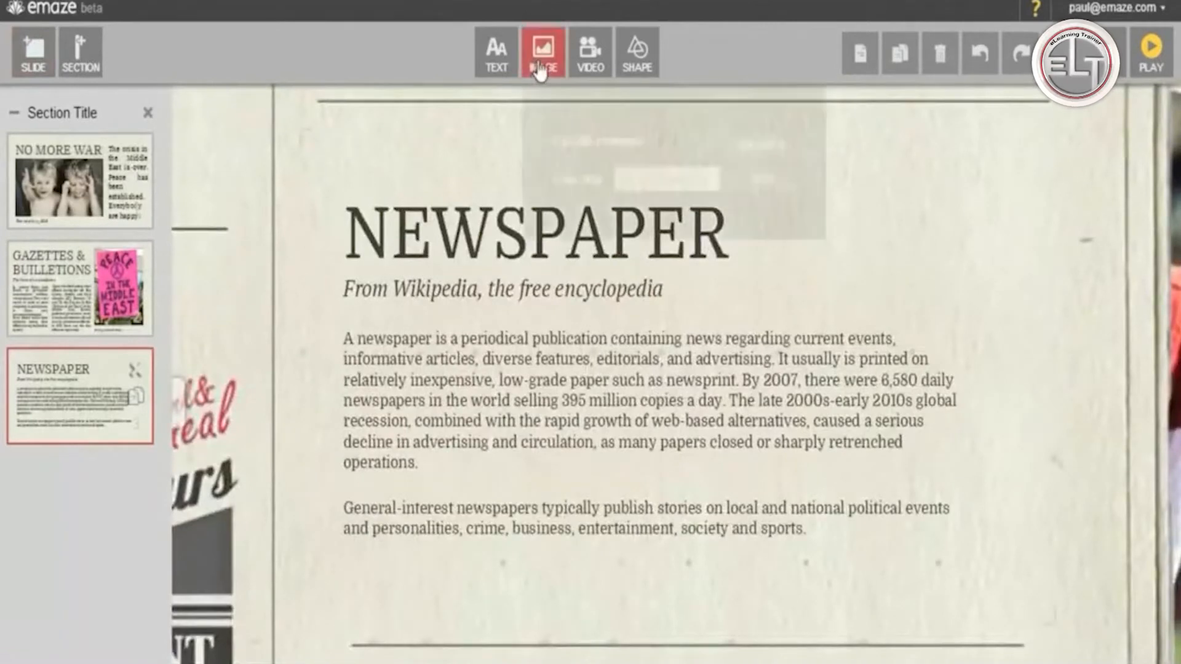
click(757, 148)
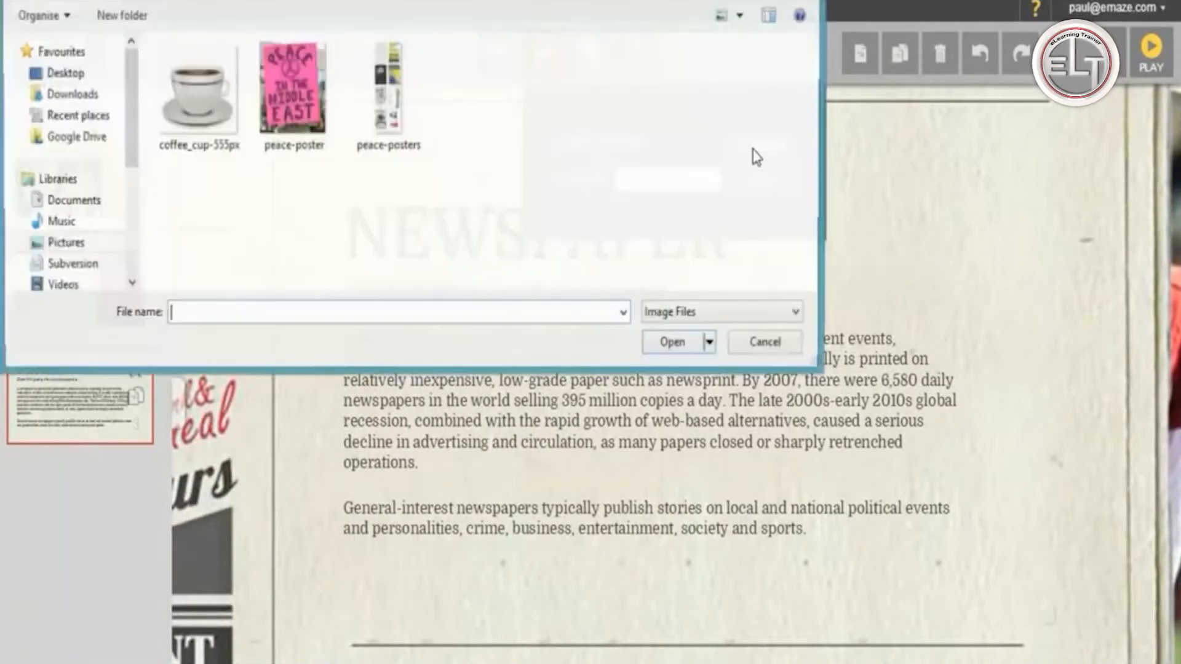
double_click(397, 102)
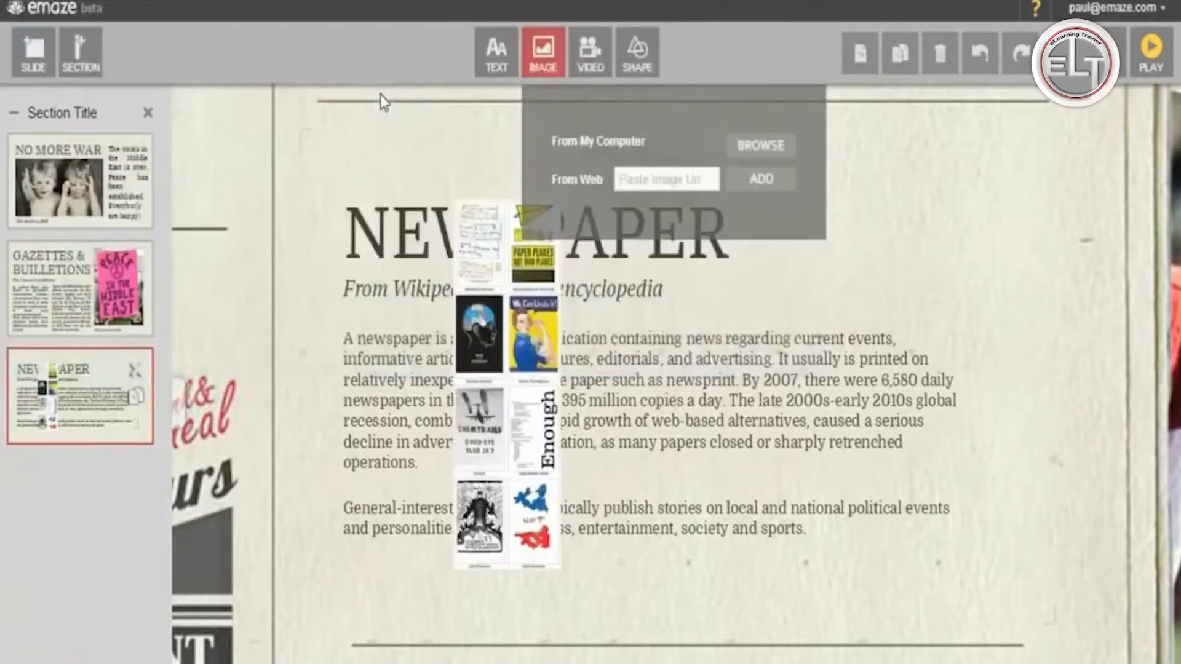
drag(509, 313, 1057, 363)
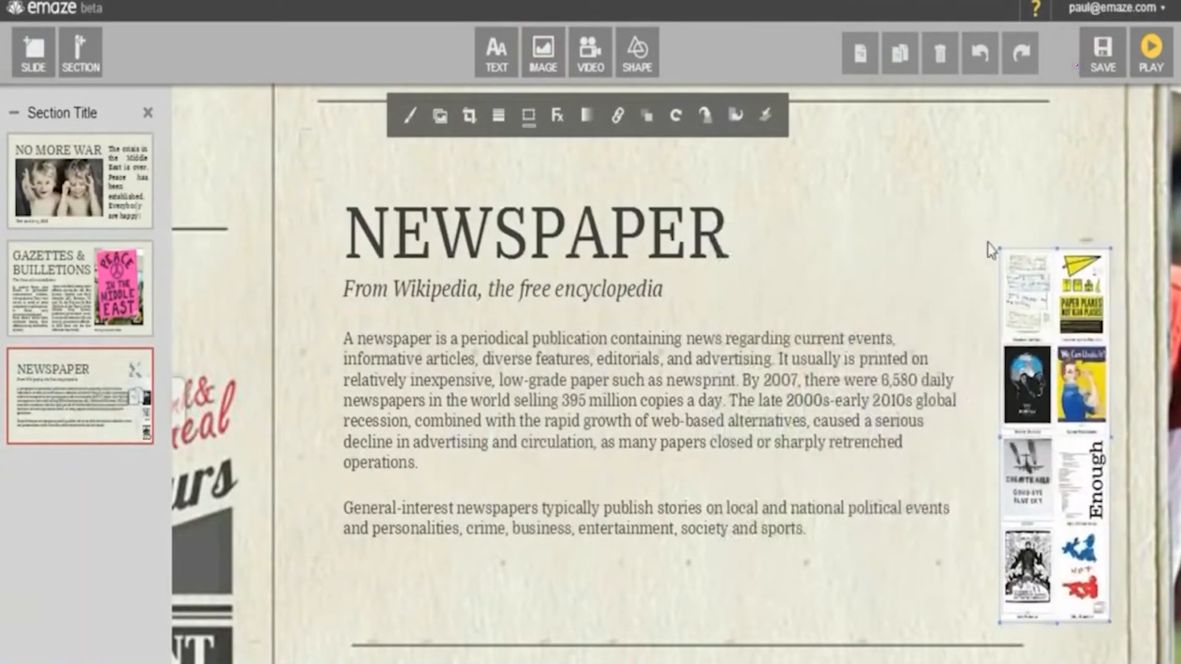
drag(994, 246, 818, 102)
- Add a fourth slide with the "The Middle Ages Castle" layout
click(33, 53)
click(273, 160)
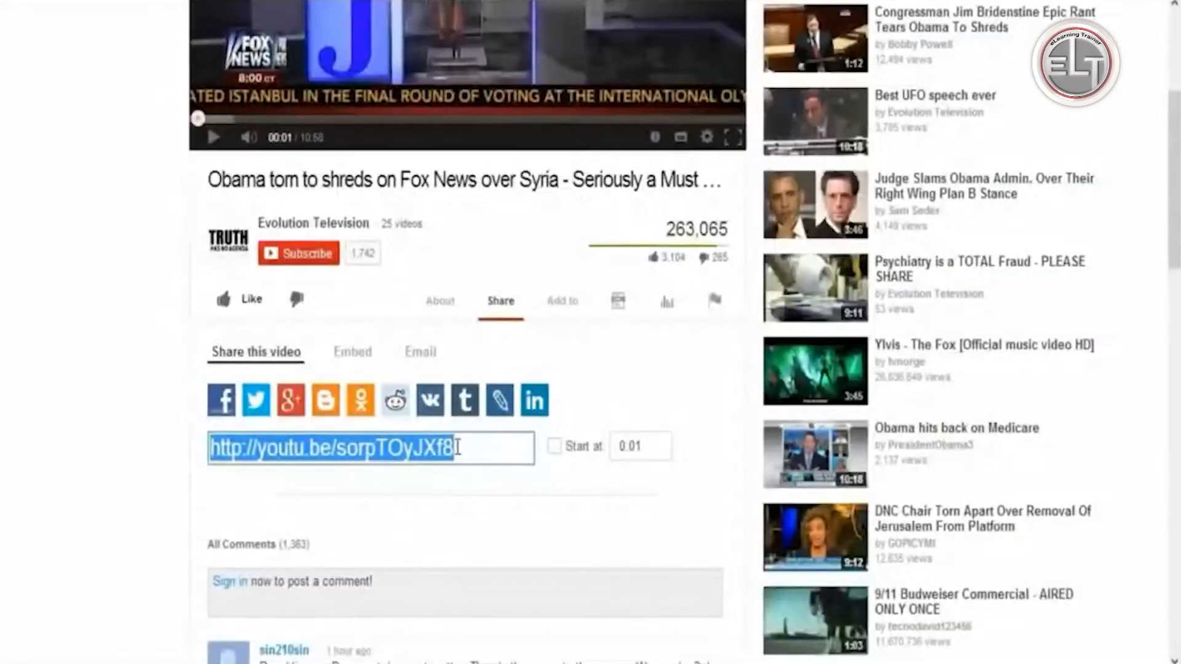
right_click(440, 448)
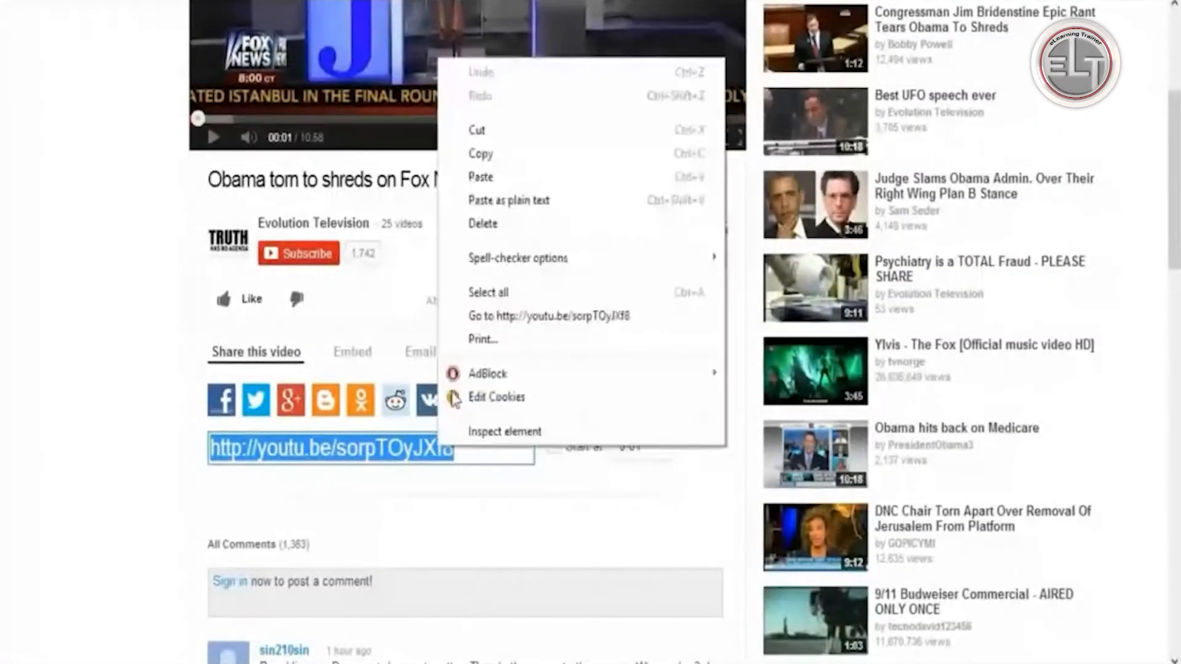
click(492, 157)
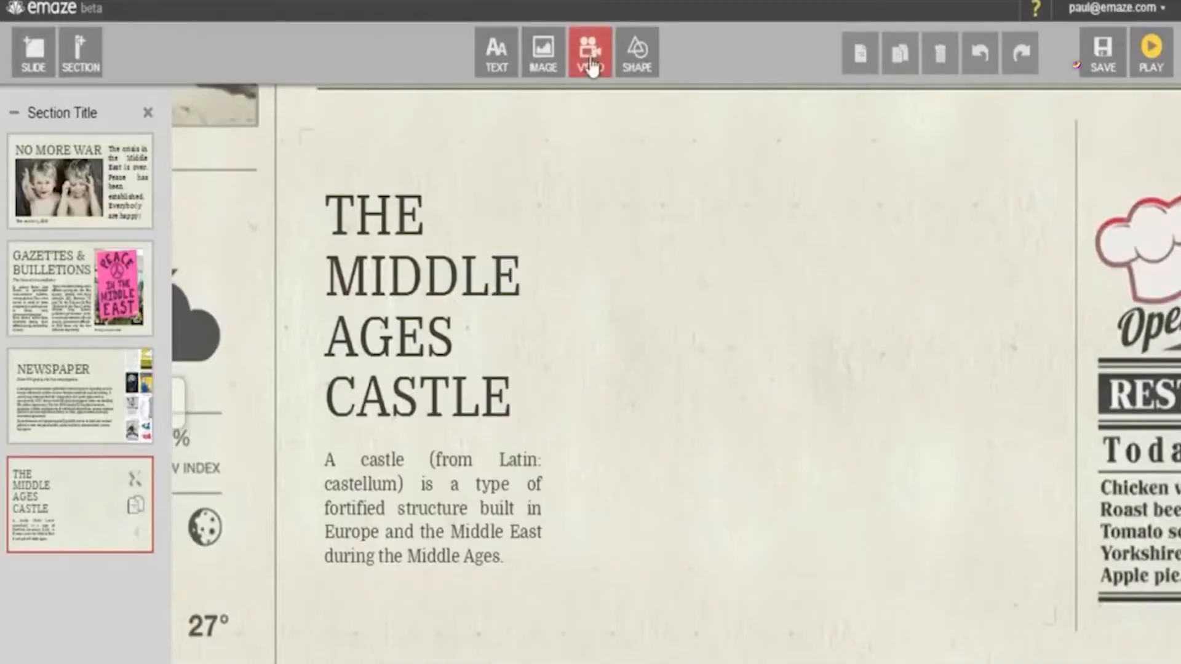
click(598, 57)
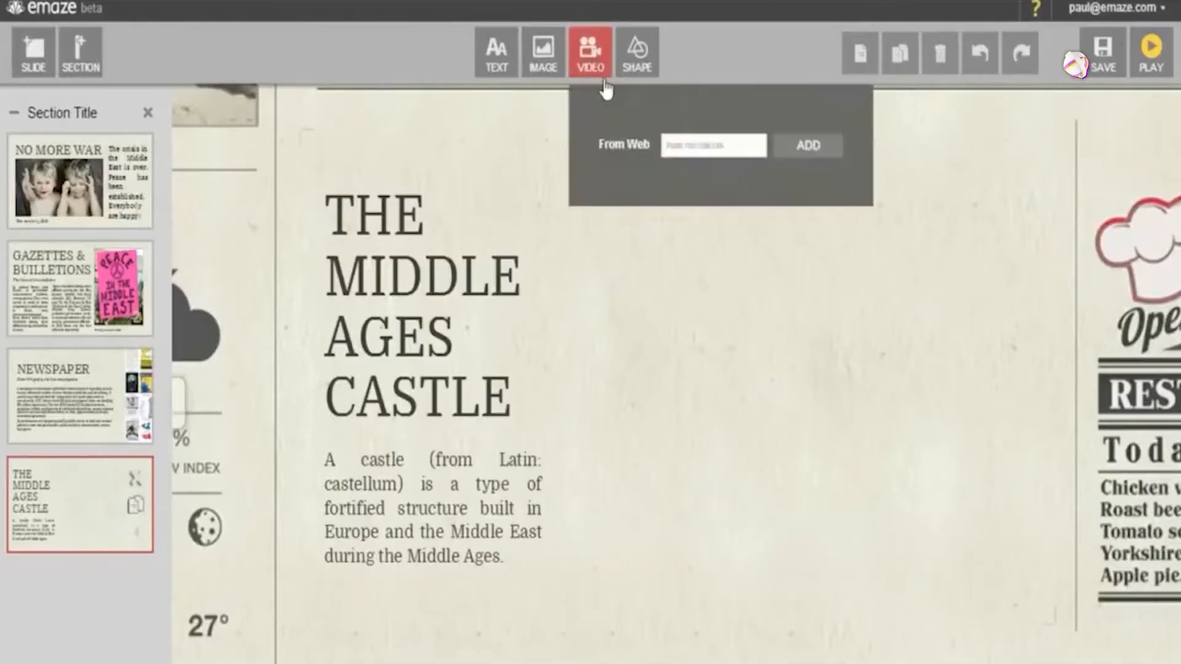
right_click(683, 152)
click(730, 280)
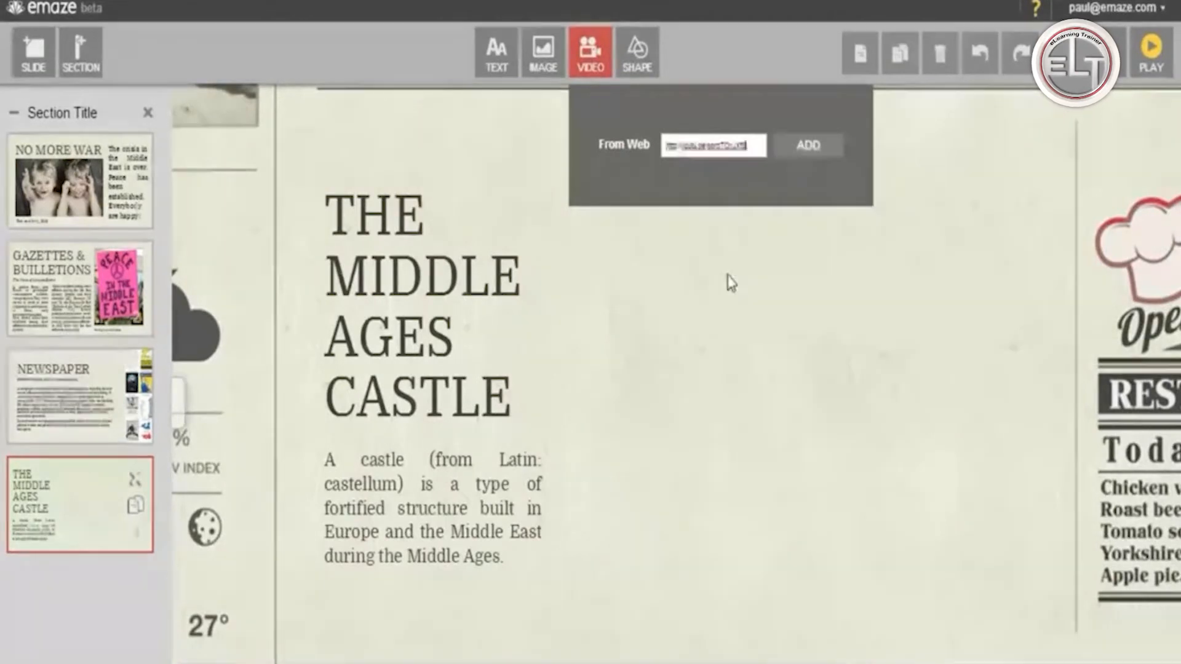
click(794, 148)
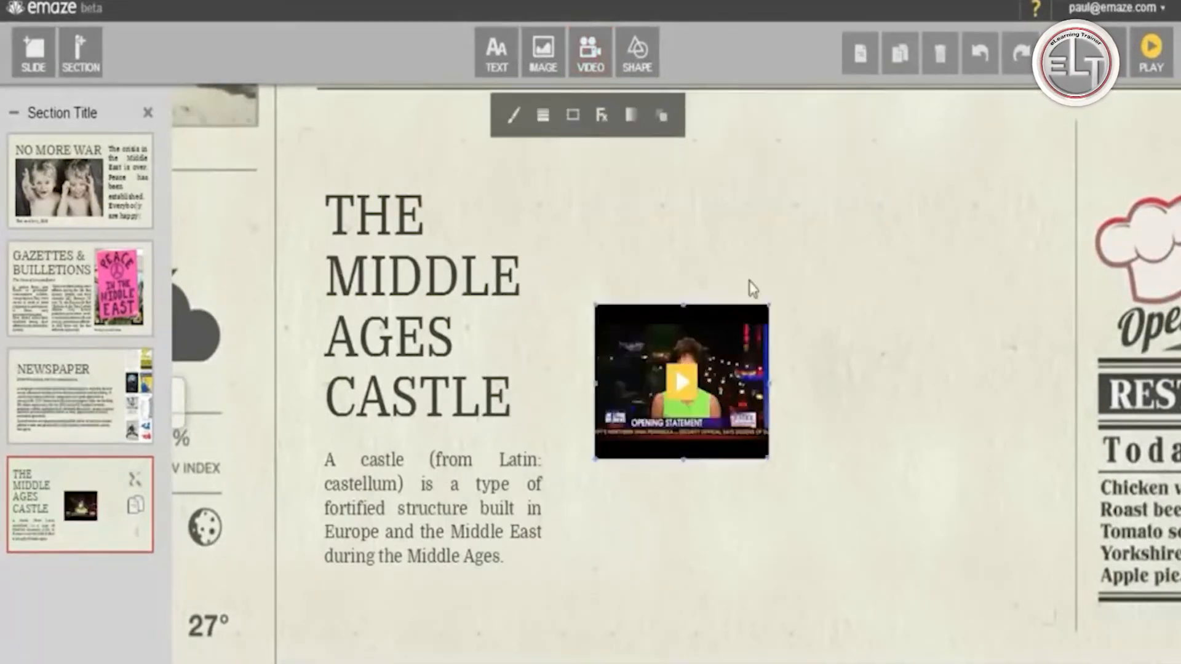
- Move the video up beside the heading and enlarge it to fill the empty area of the slide
drag(723, 351, 718, 245)
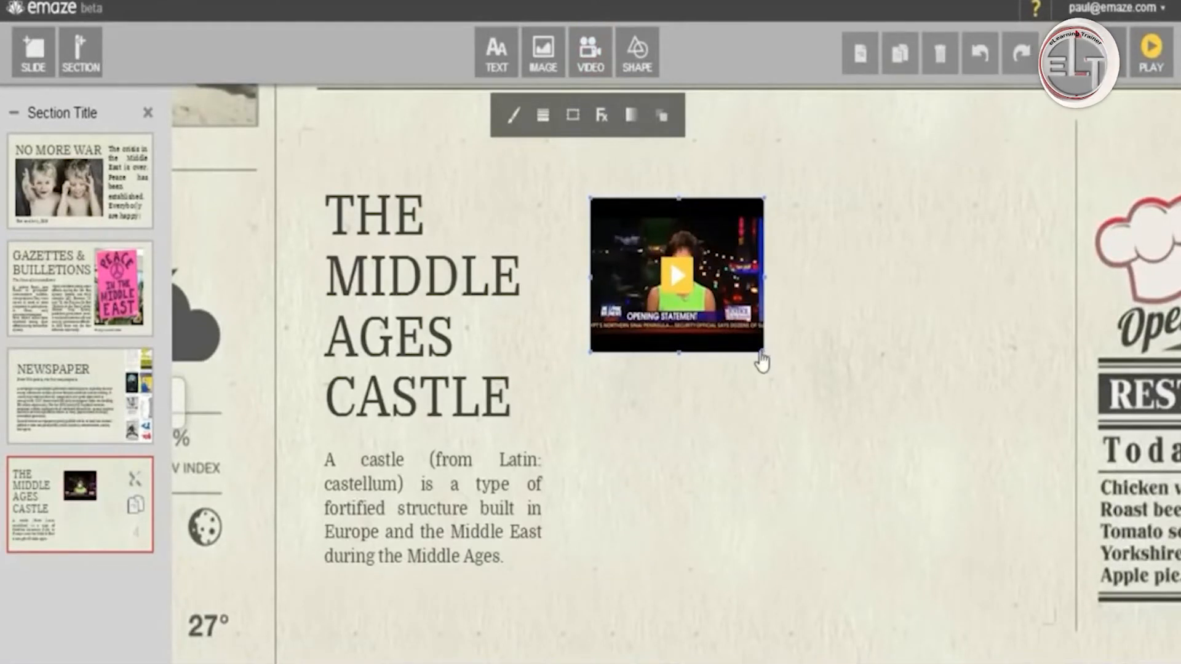
drag(766, 353, 1011, 574)
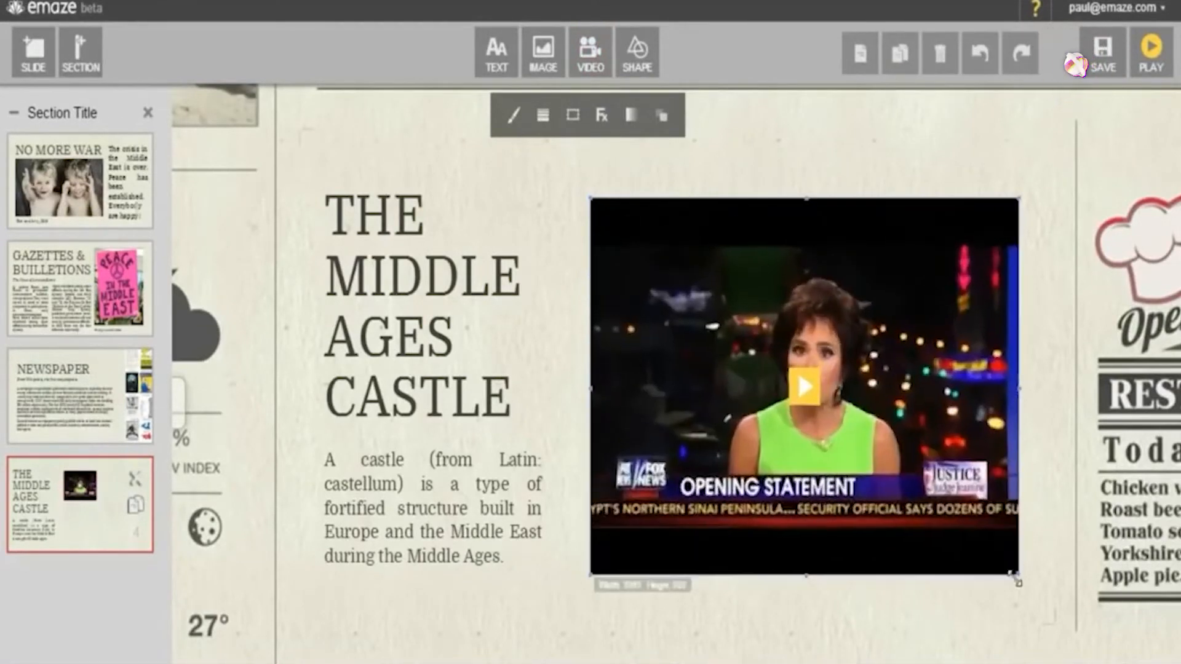
drag(908, 408, 916, 403)
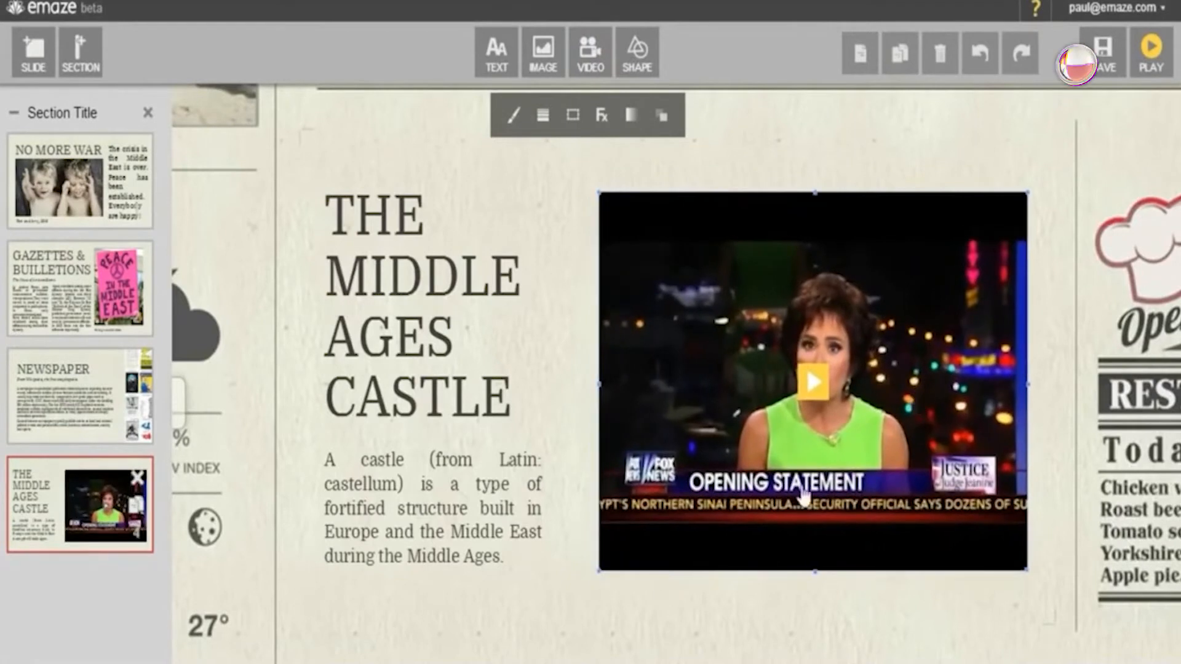
click(614, 184)
- Change the castle slide's heading to "BEST NEWS EVER!" and delete the paragraph beneath it
double_click(382, 295)
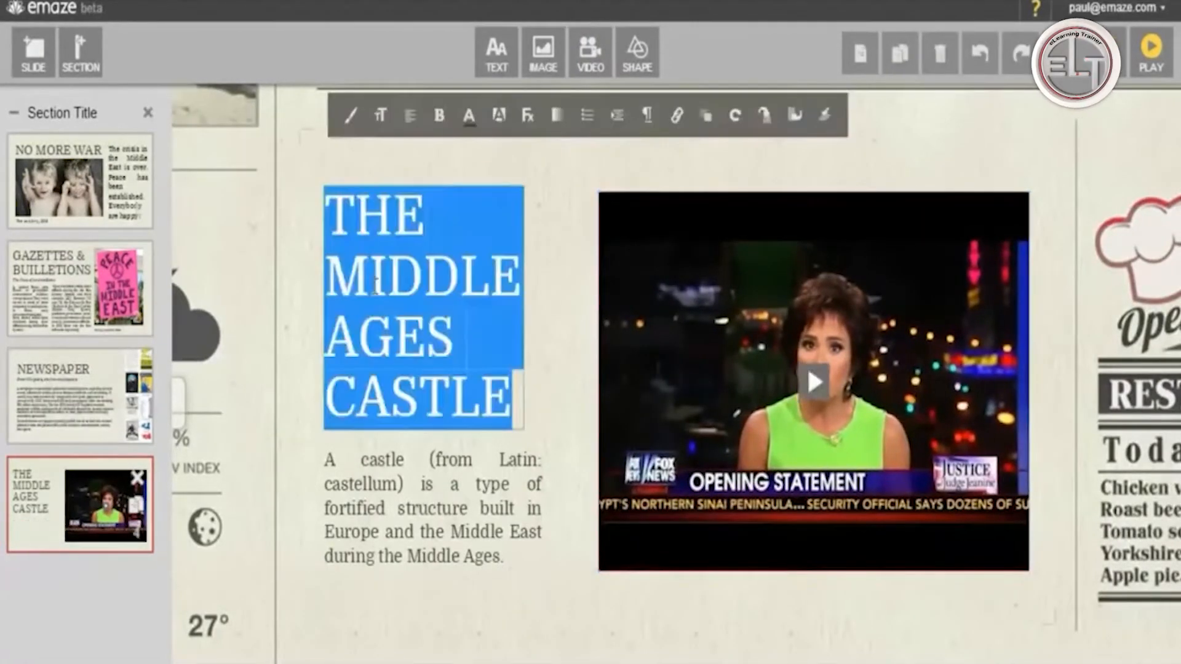
text(B)
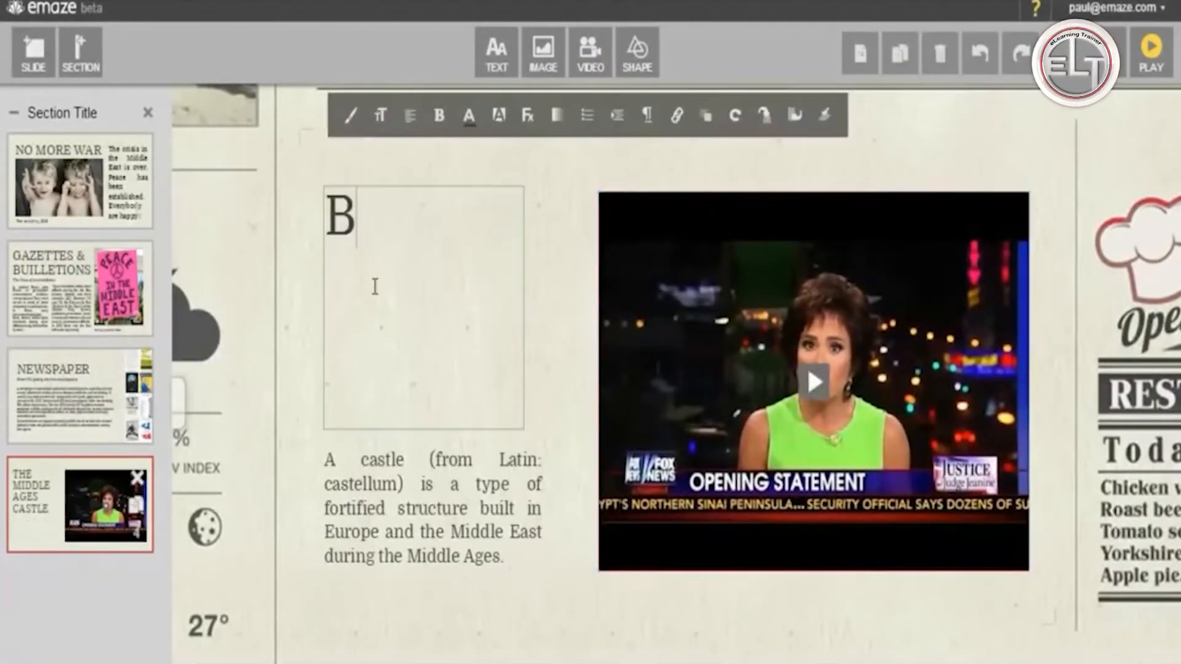
text(EST NEWS EVER)
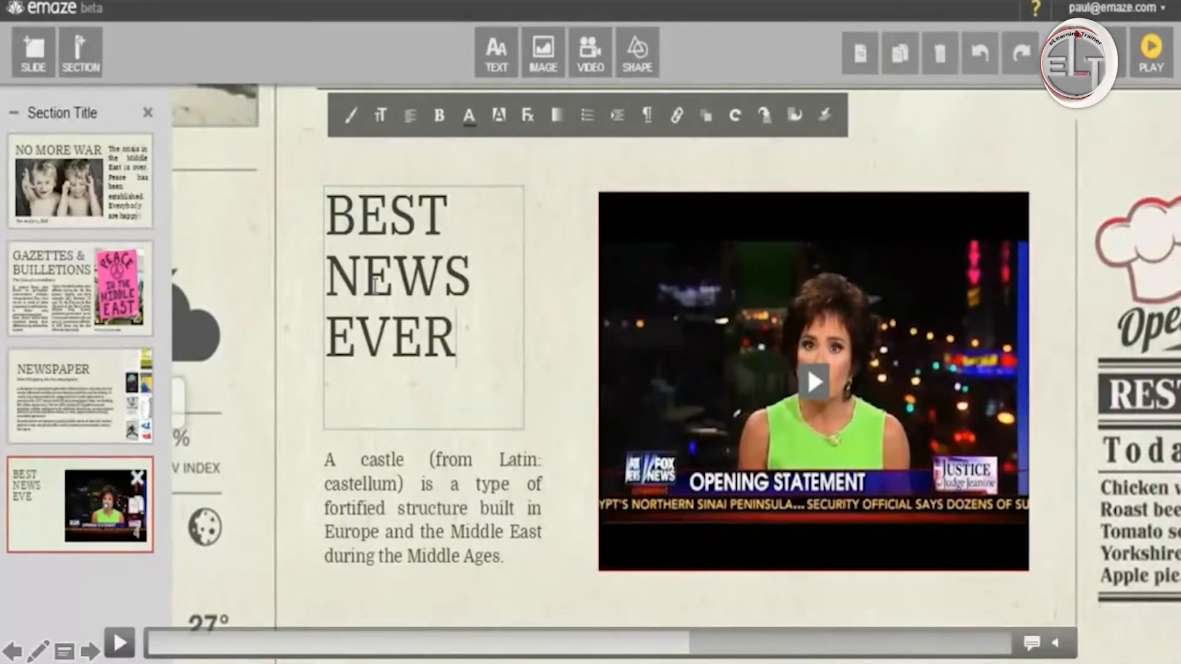
text(!)
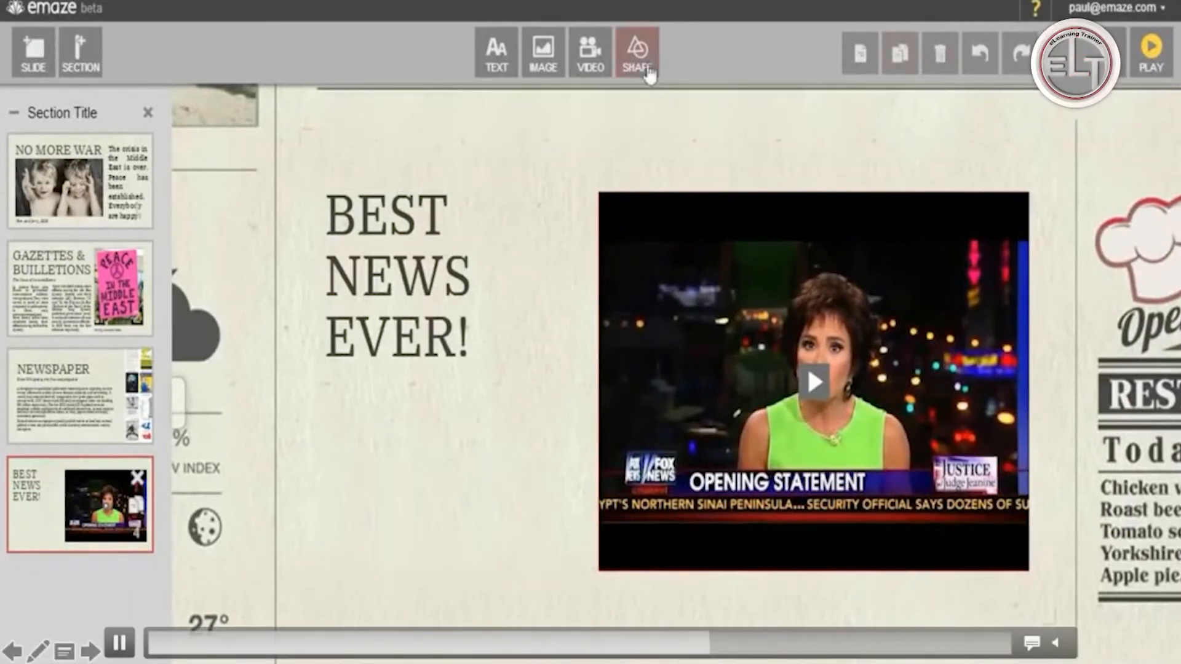
- Insert a thumbs-up shape below the heading and apply the dark grey style to it
click(643, 67)
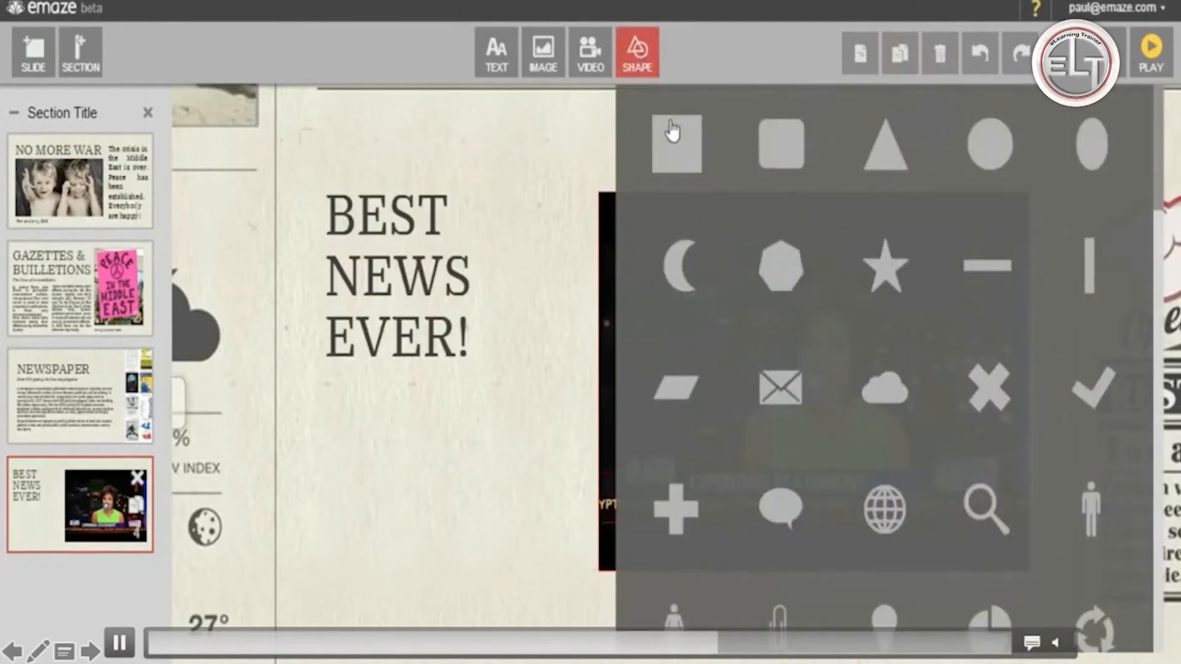
scroll(707, 378, down, 2)
scroll(707, 379, down, 3)
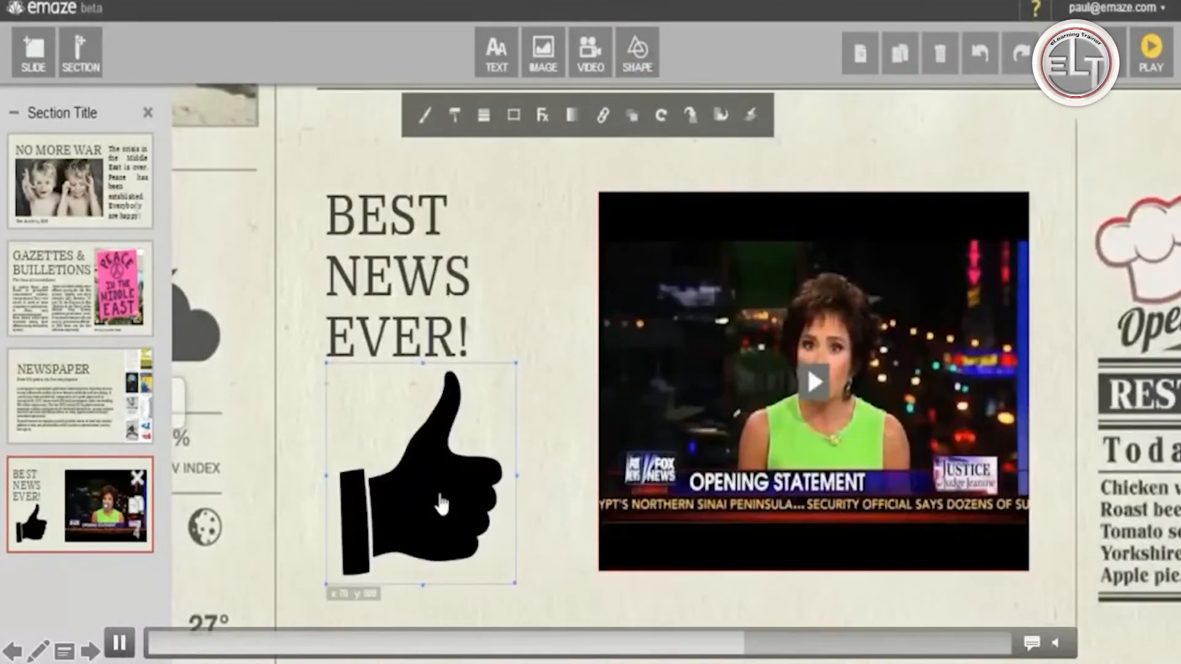
click(424, 115)
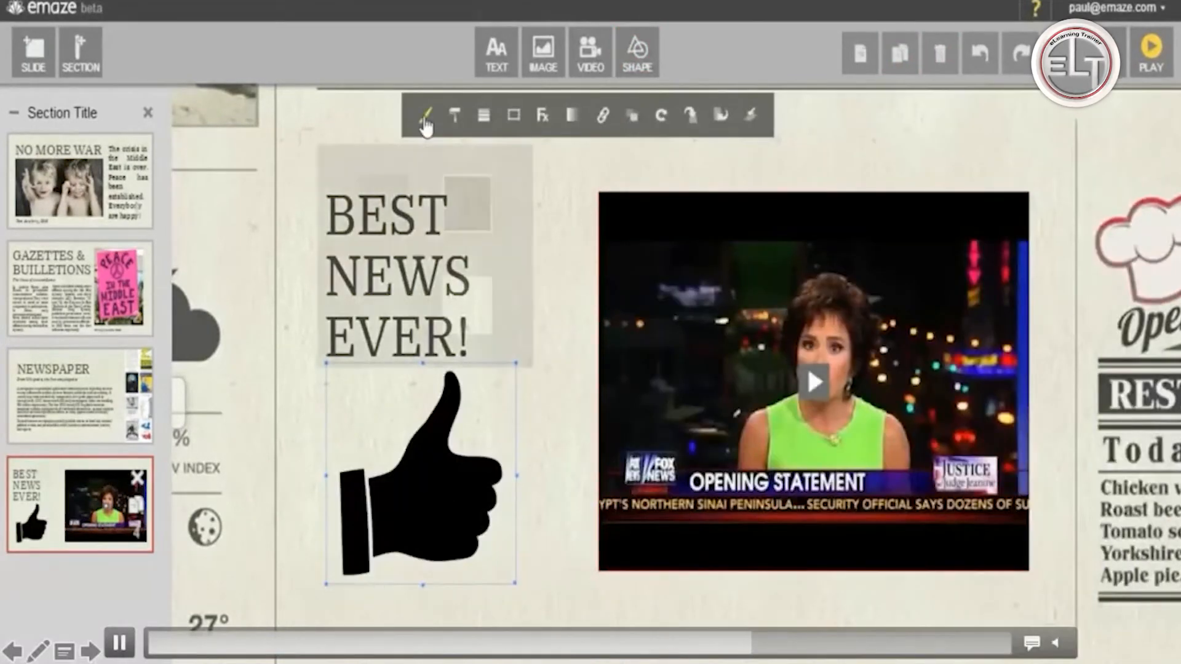
click(391, 221)
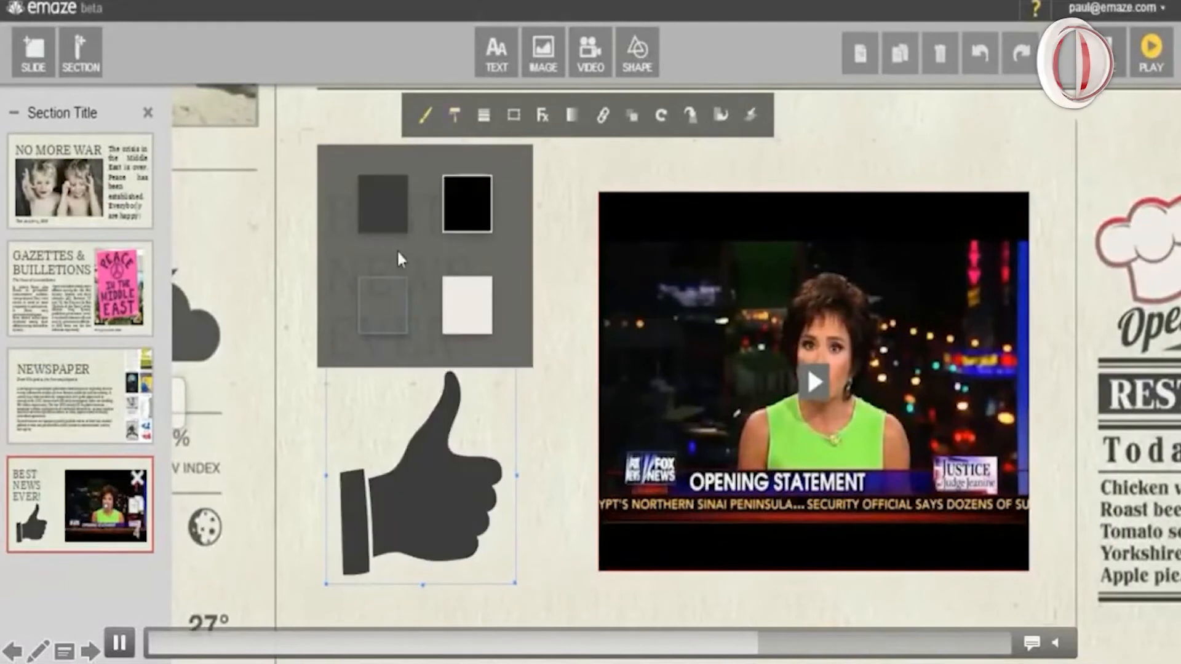
- Shrink the thumbs-up shape and position it just below the "BEST NEWS EVER!" heading
click(541, 465)
click(483, 471)
drag(518, 364, 487, 403)
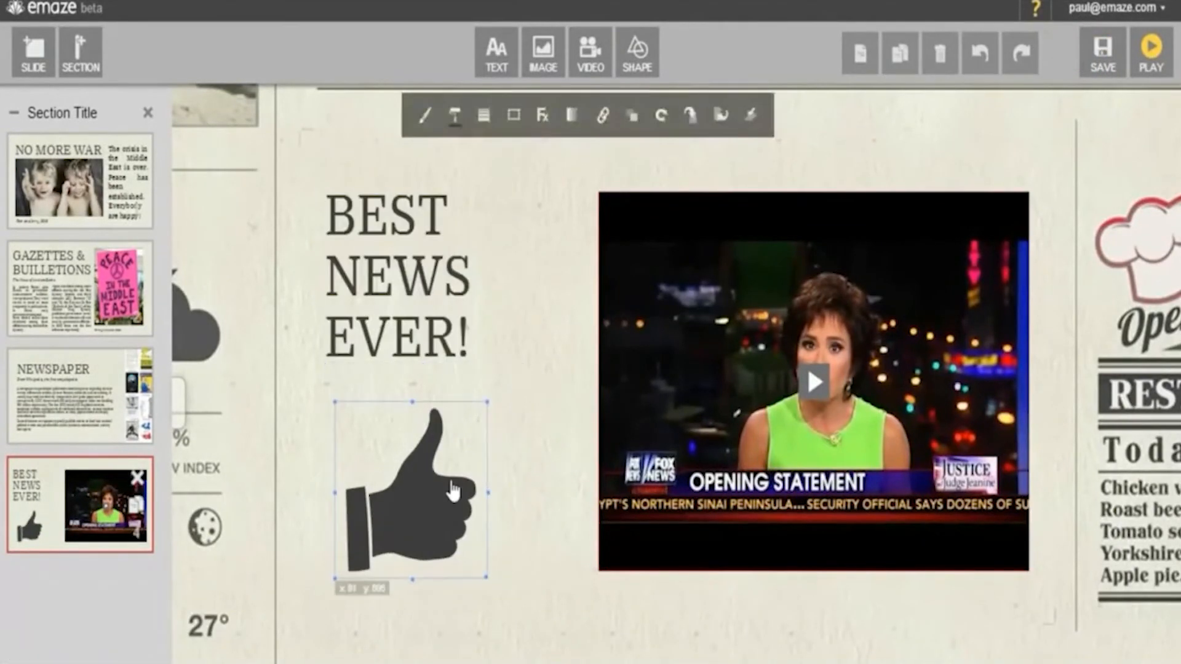
drag(452, 491, 448, 476)
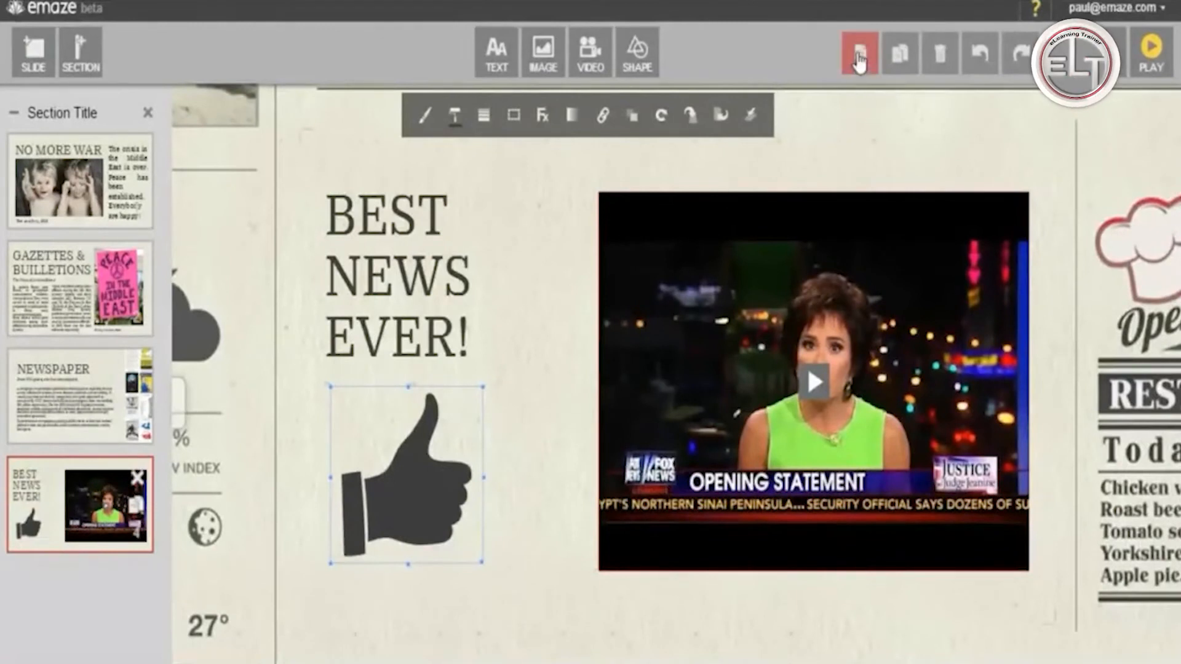
- Copy the thumbs-up shape onto the NEWSPAPER slide and fit it, slightly smaller, in the space beside the heading
click(80, 389)
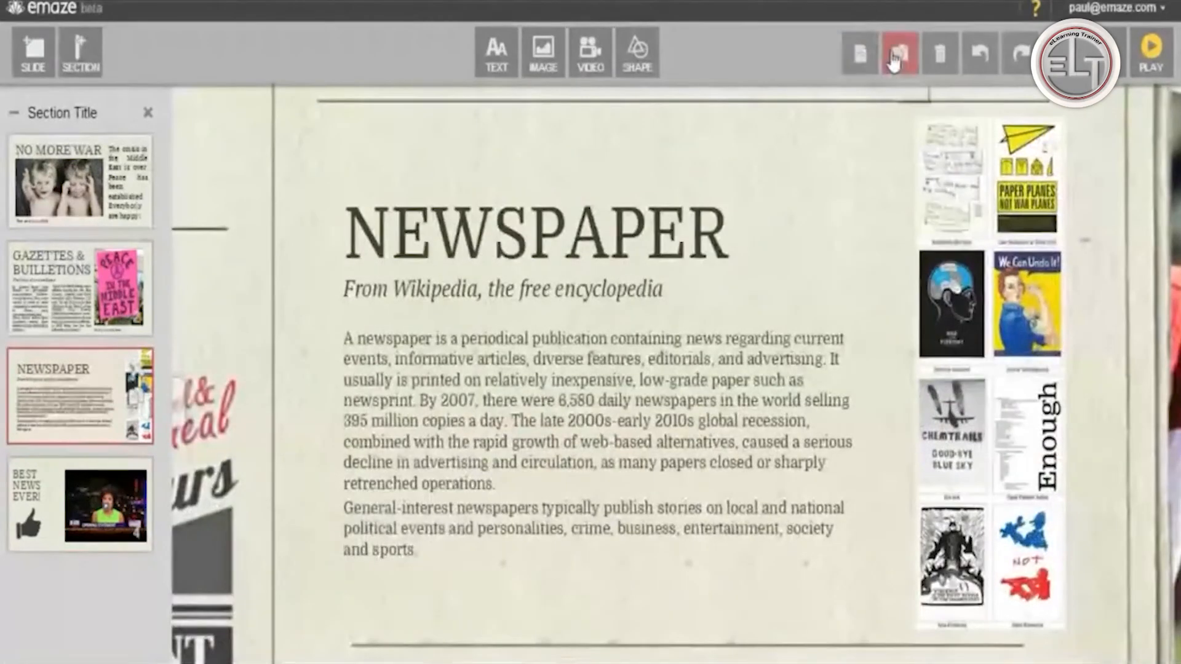
click(895, 62)
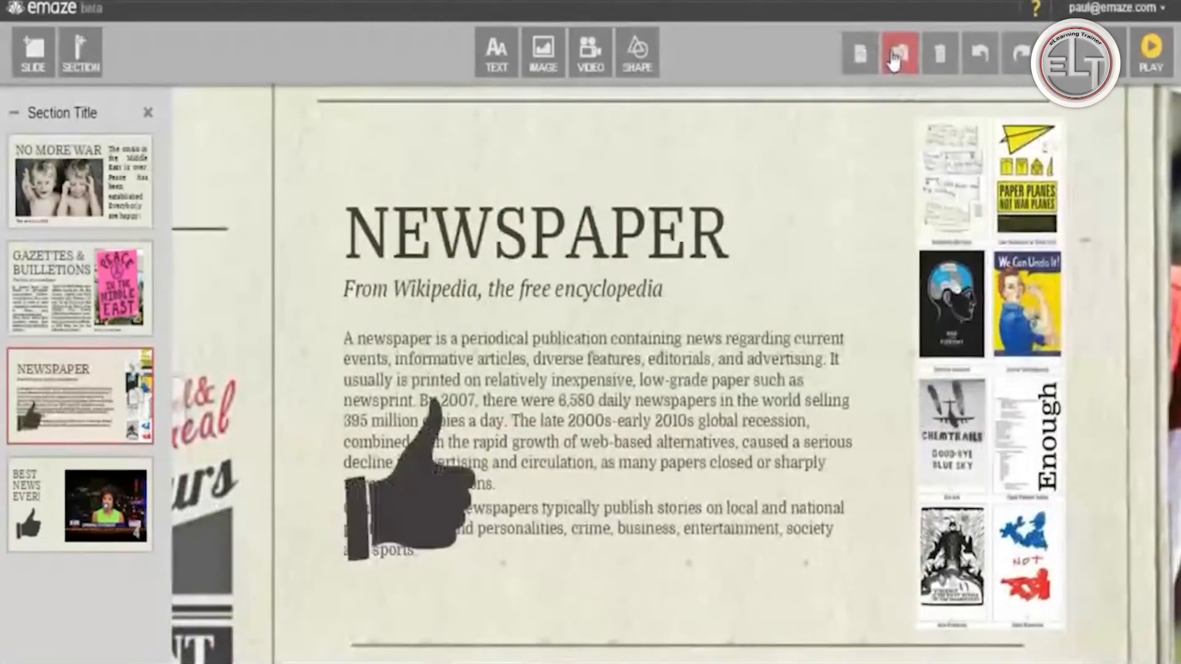
drag(419, 472, 824, 209)
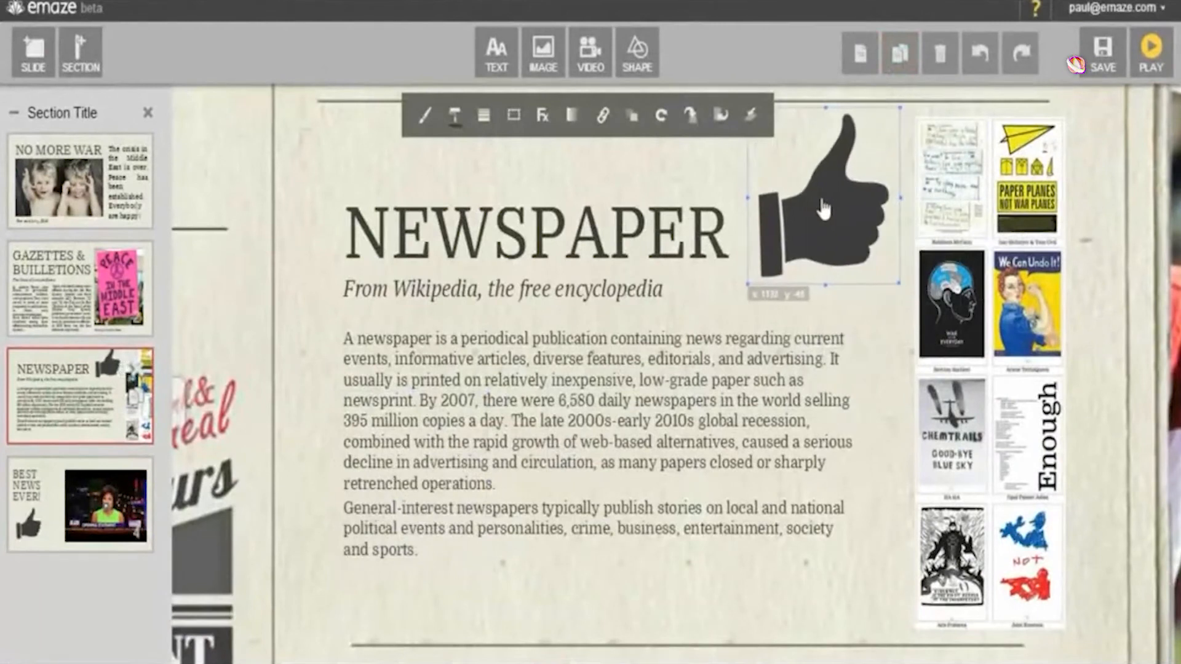
drag(900, 109, 870, 143)
click(900, 197)
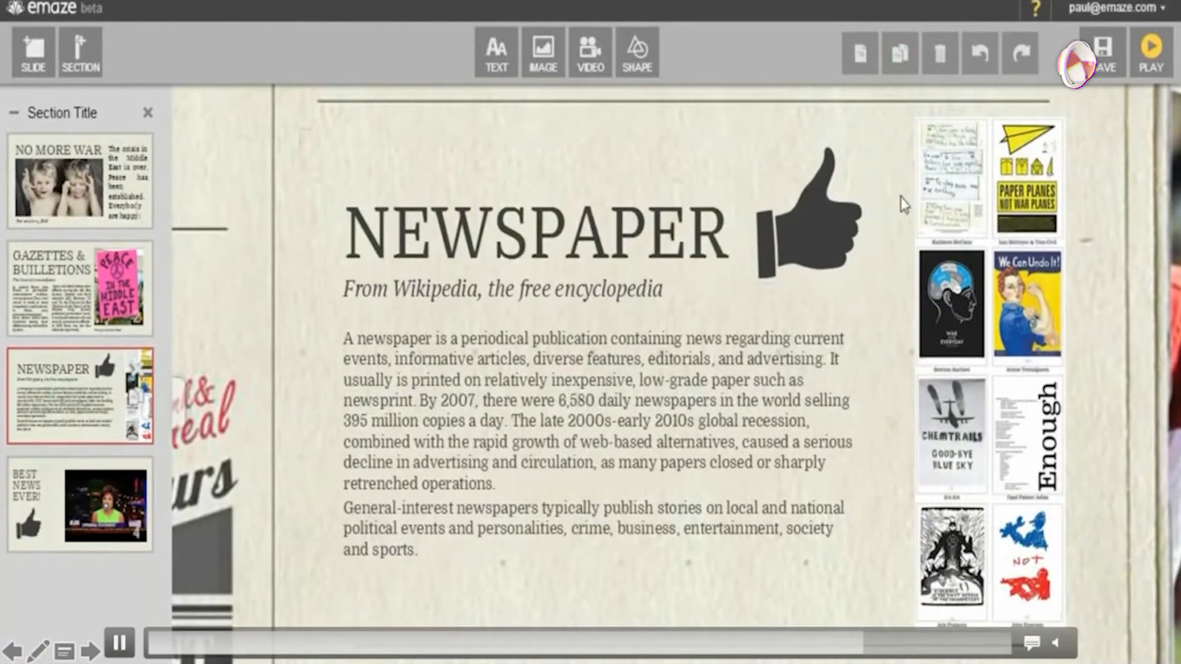
- Play the presentation, advance through the slides to "BEST NEWS EVER!" and start its embedded video
click(1156, 65)
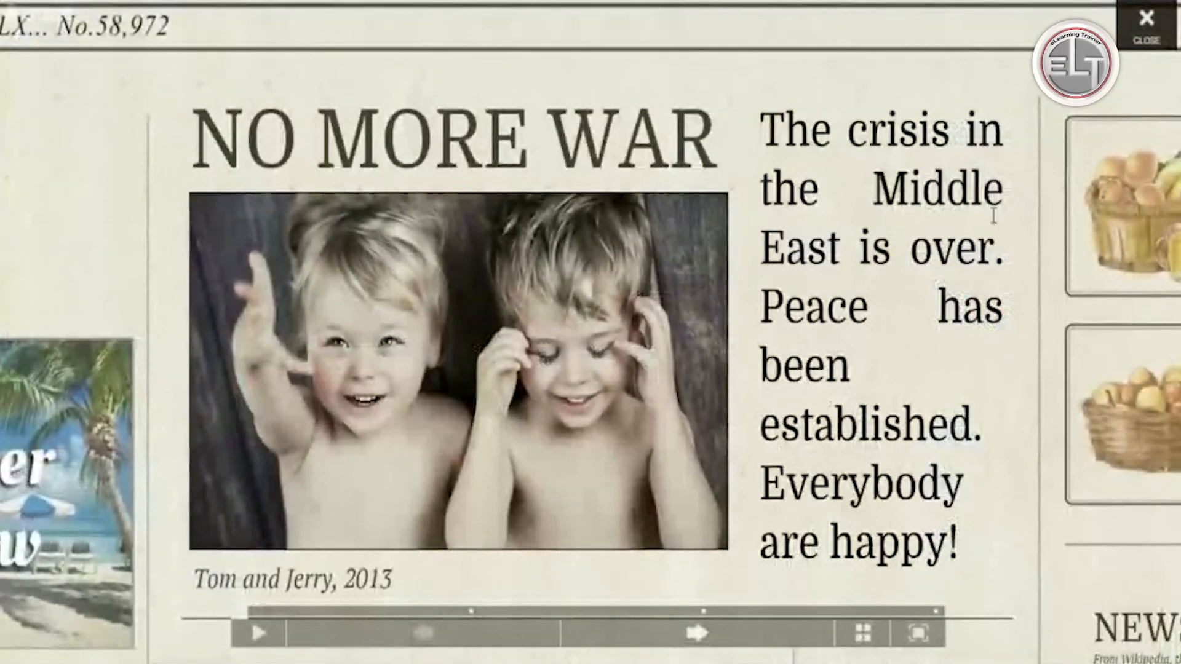
click(697, 634)
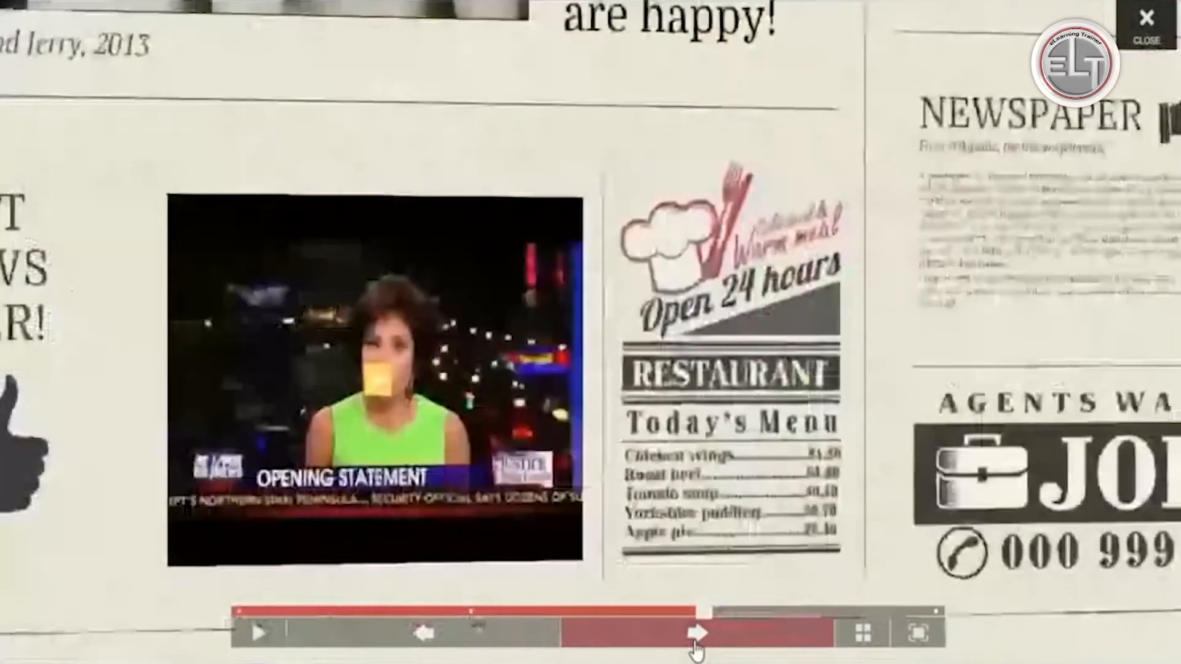
click(697, 633)
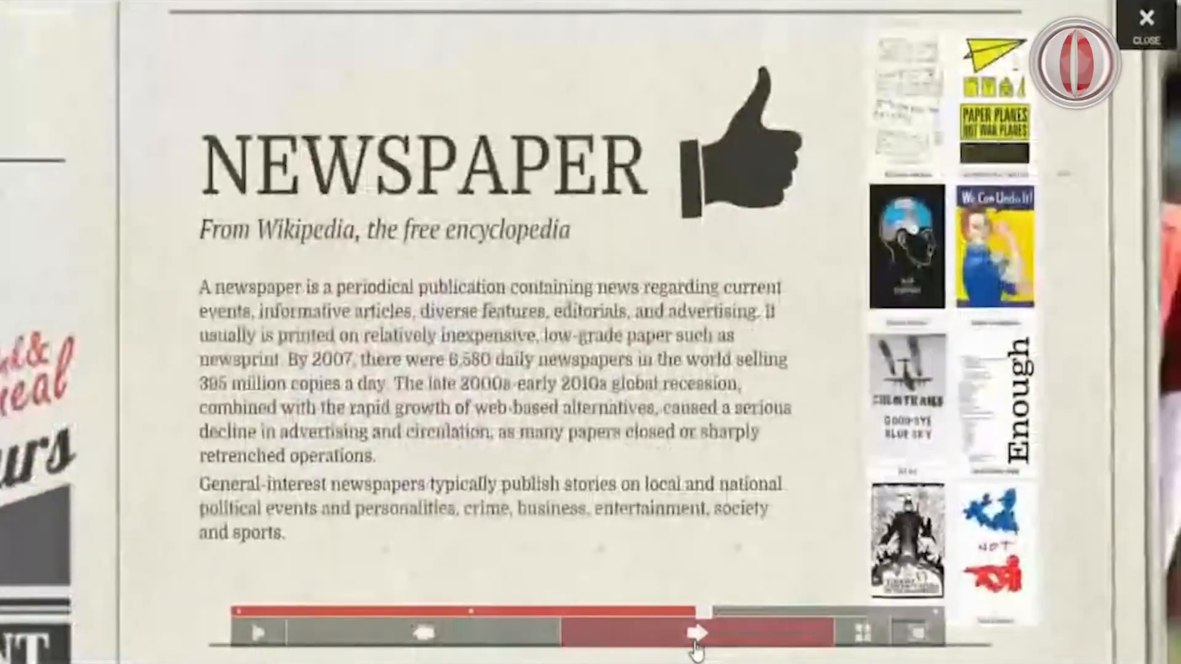
click(696, 634)
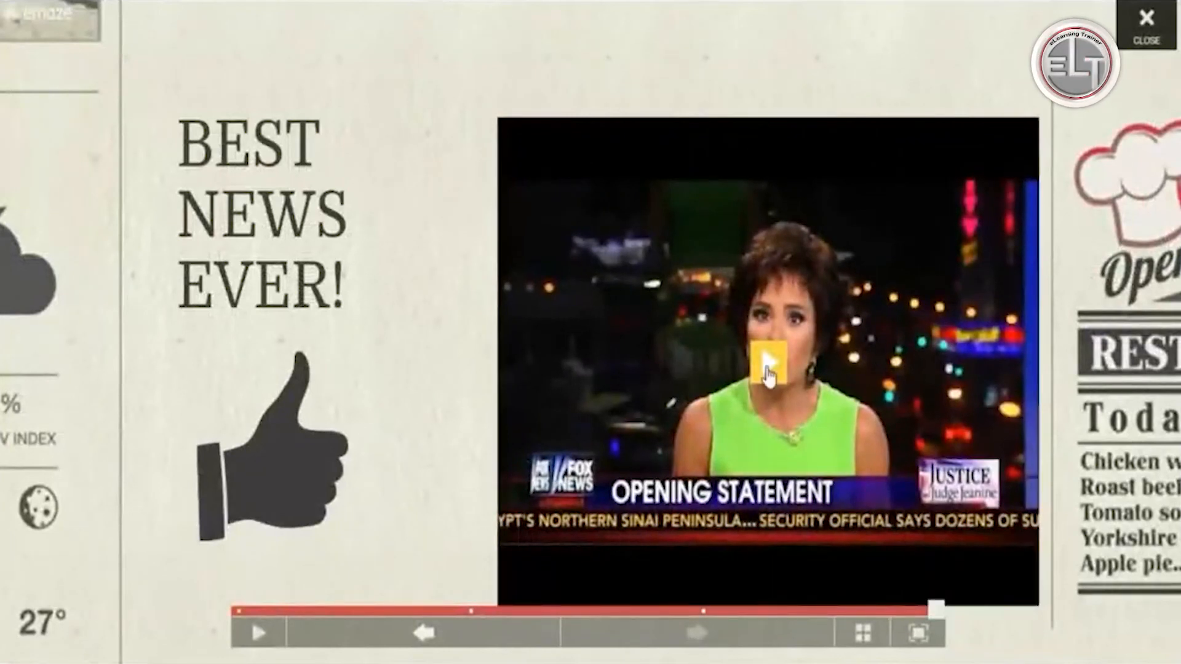
click(769, 369)
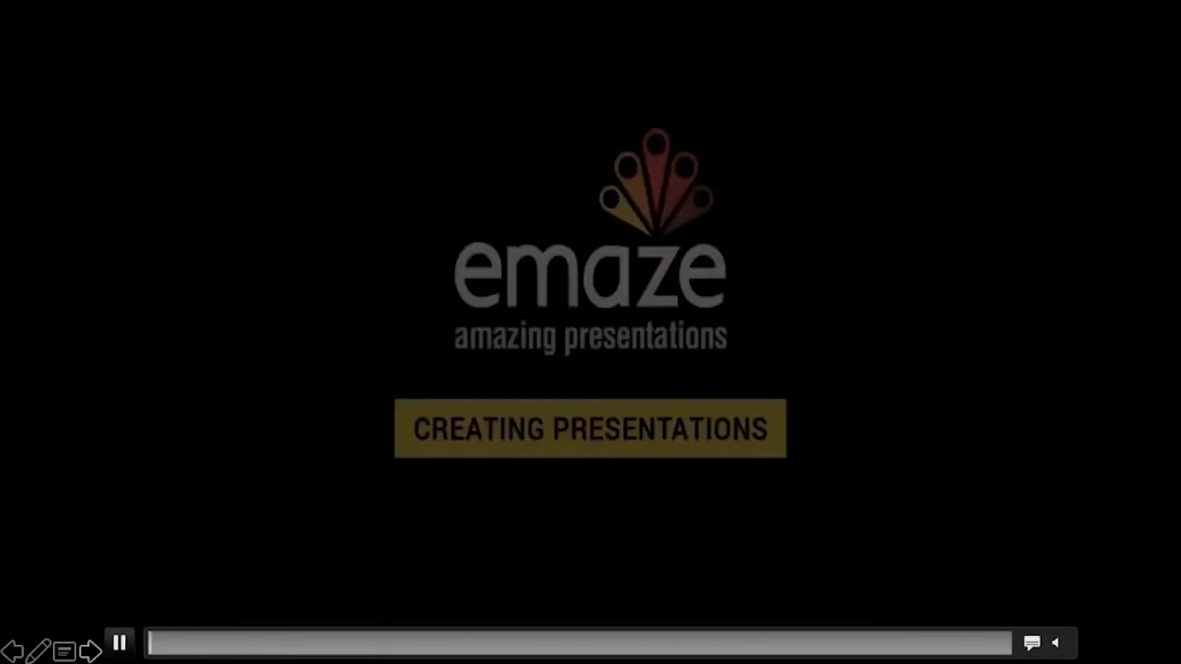
key(Right)
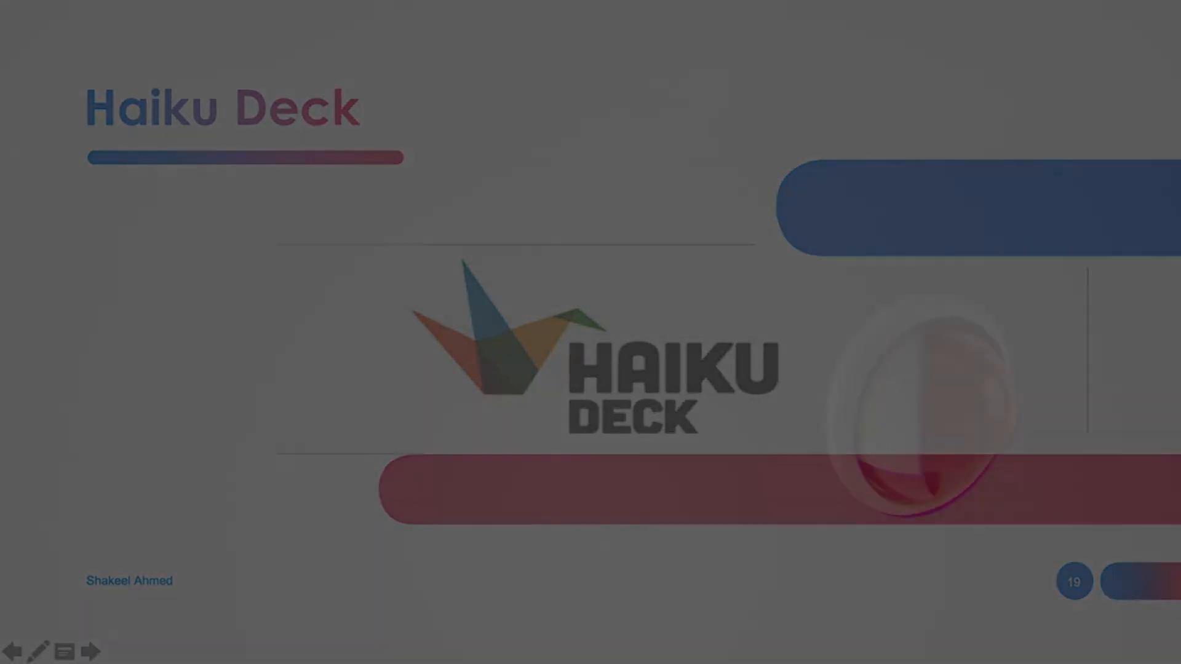